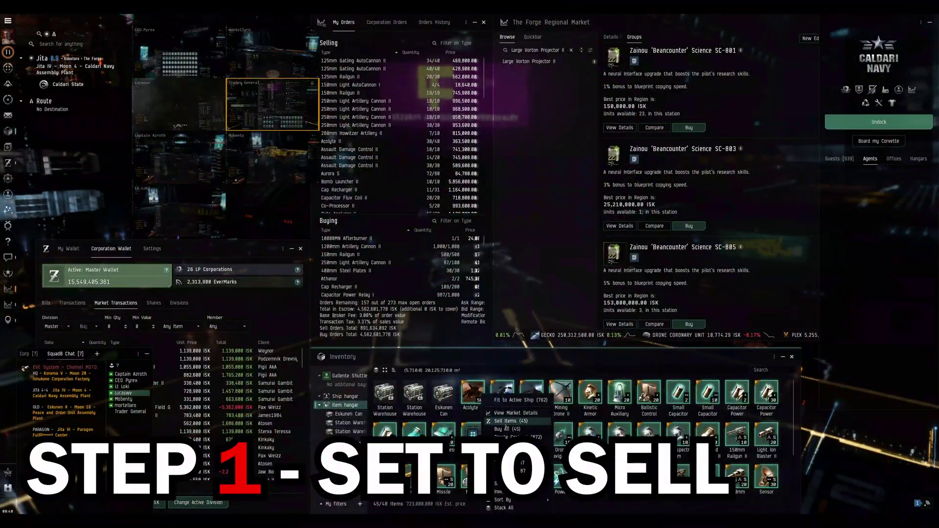
Step: List the selected hangar items for sale and import the adjusted clipboard prices for all 45 items
click(506, 421)
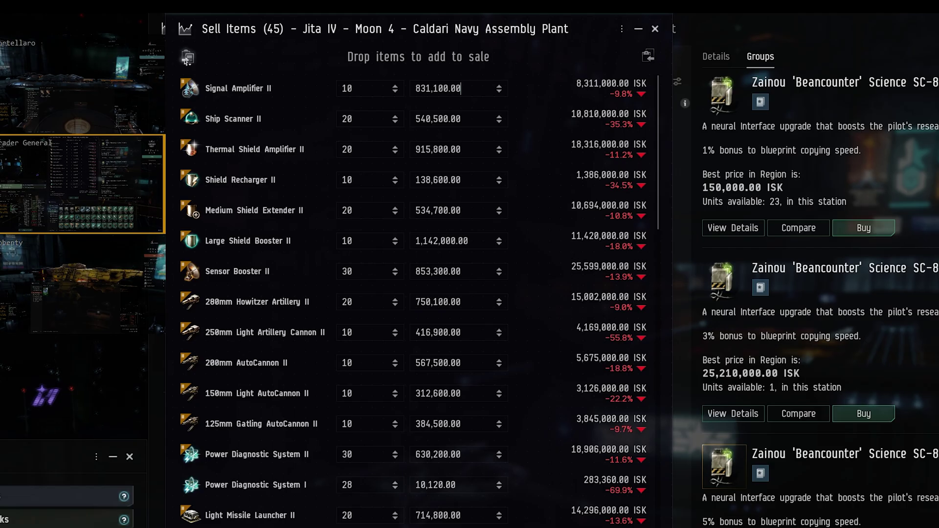
click(188, 56)
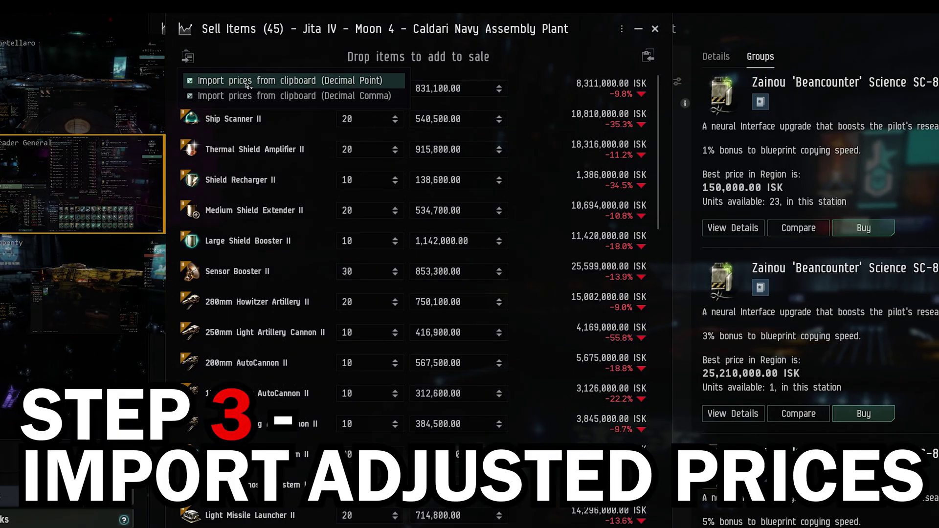
click(247, 84)
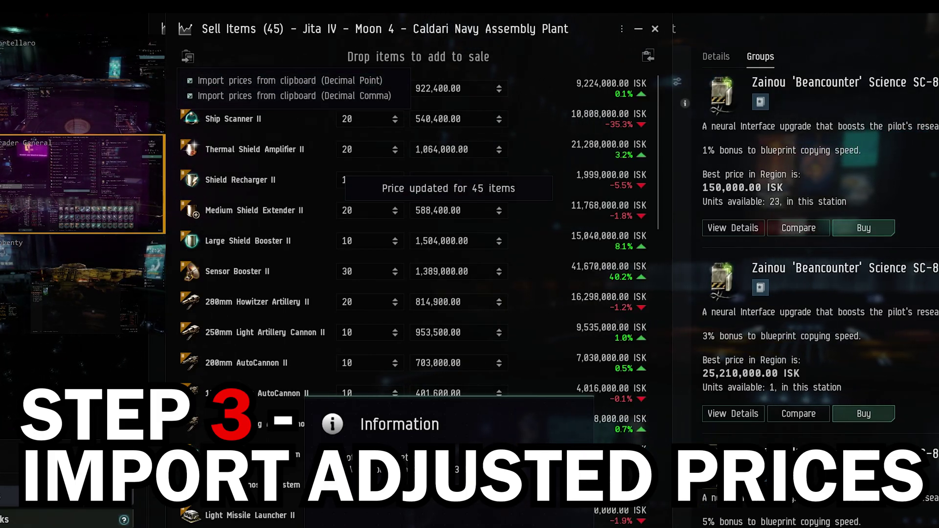
scroll(651, 267, down, 4)
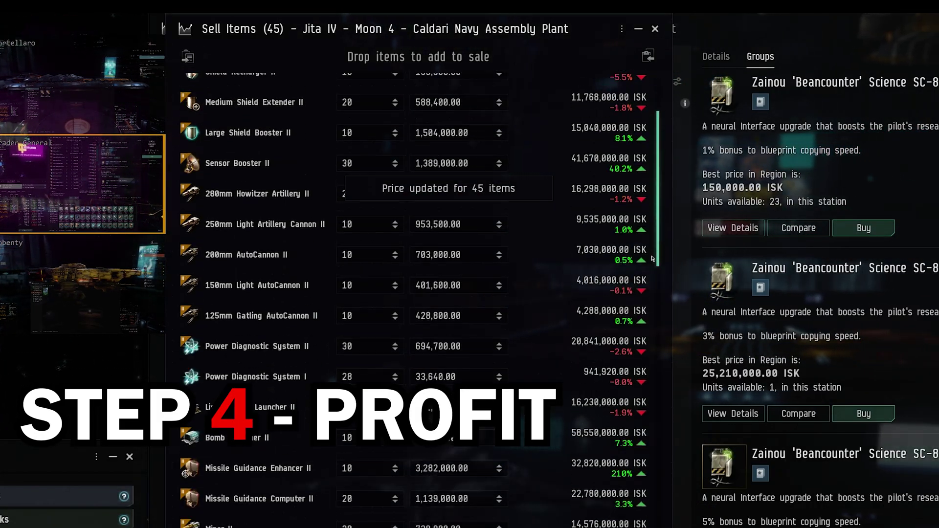
scroll(651, 267, down, 10)
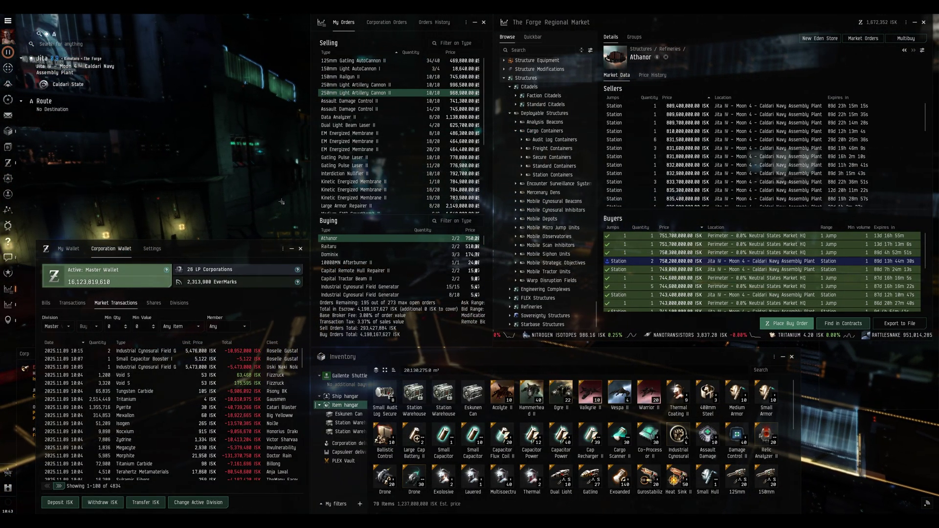
Step: List the hangar stacks from Acolyte II through Small Armor Repairer II for sale
click(502, 391)
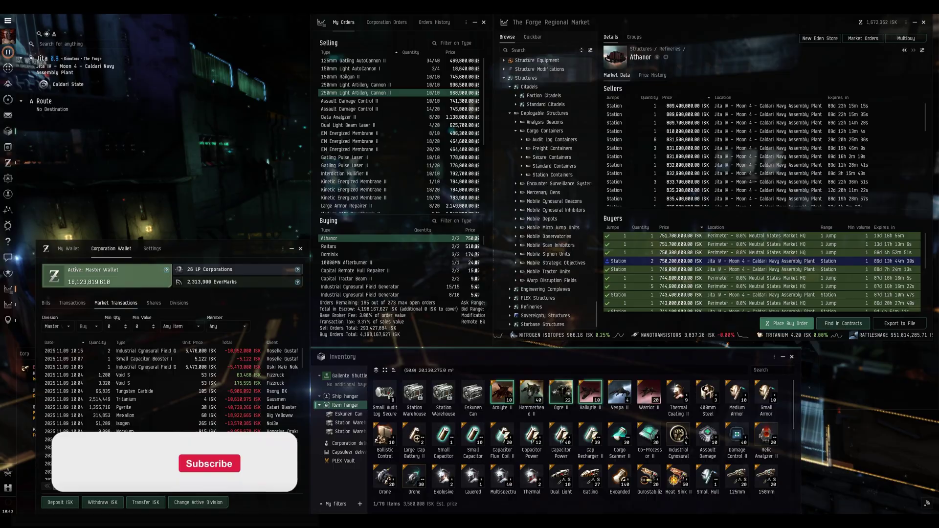
shift+click(774, 389)
right_click(774, 390)
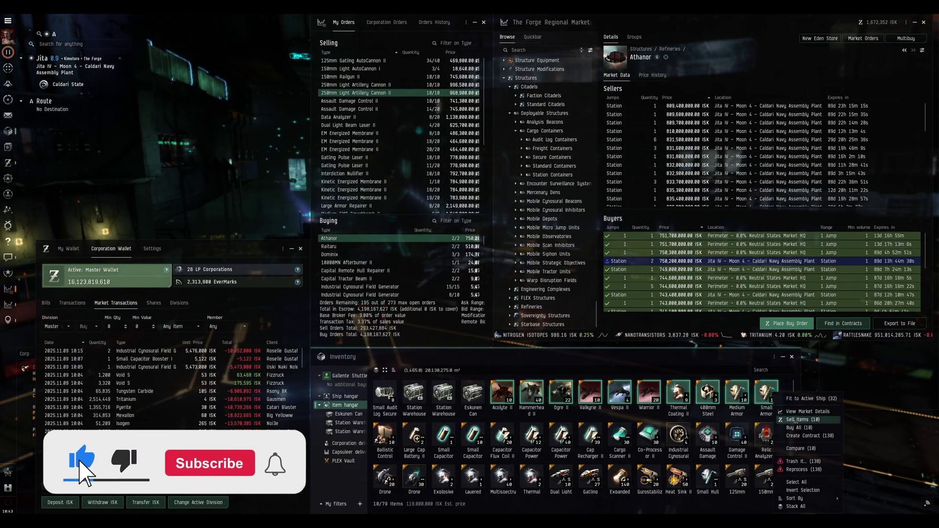
click(797, 420)
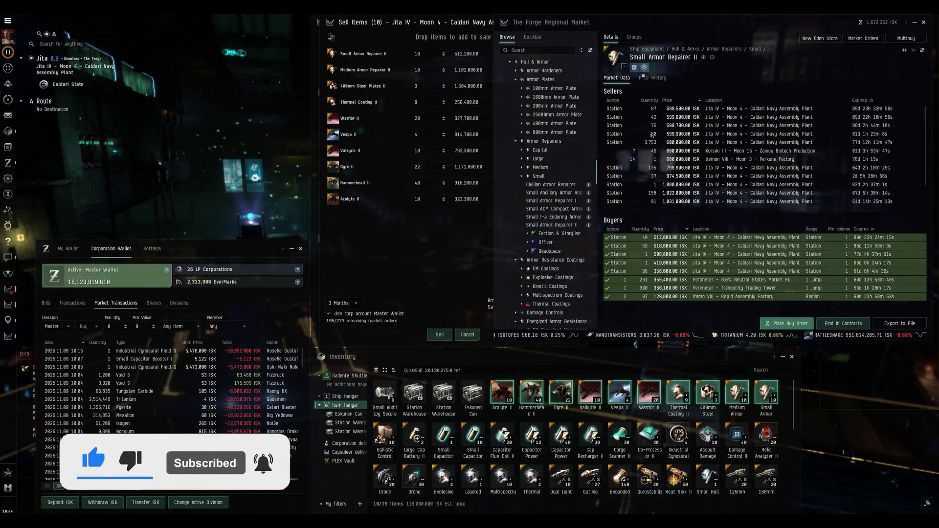
Step: Set the first asking price to 599,400 ISK and place the sell orders
click(457, 54)
text(5)
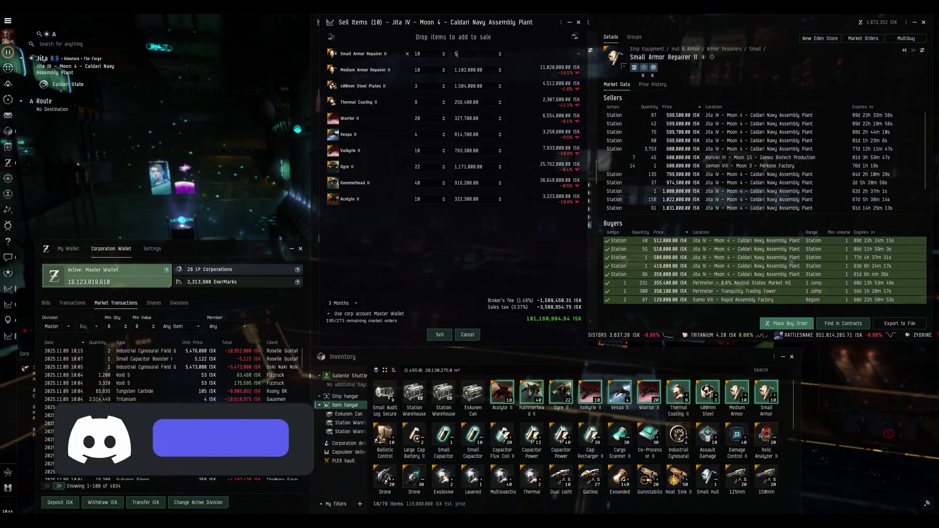
text(99,400)
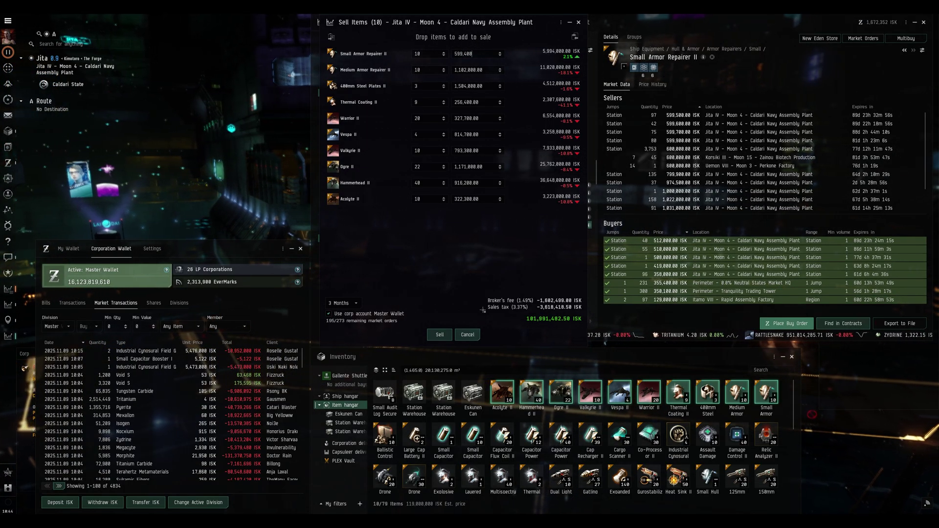
click(440, 334)
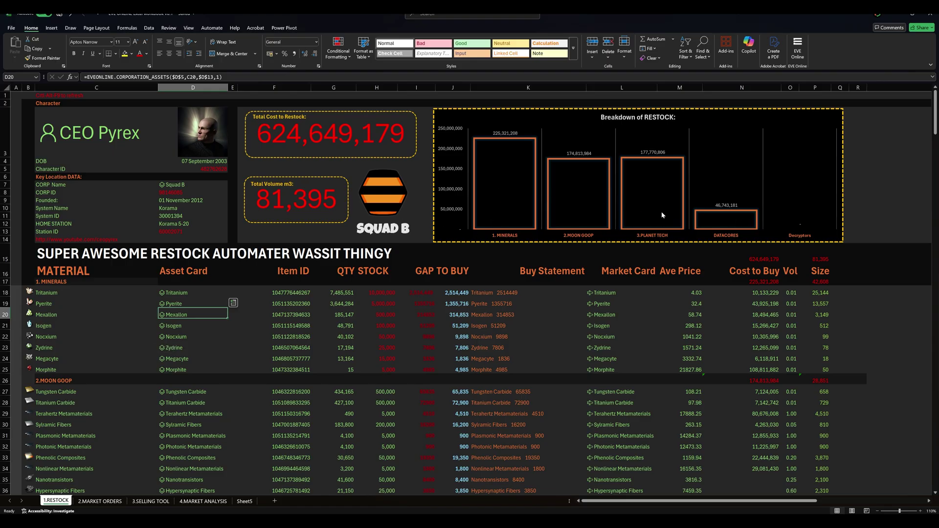
Step: Show the 2.MARKET ORDERS sheet with its 78 sell orders and 34 buy orders
mouse_move(740, 226)
Step: On 2.MARKET ORDERS, inspect the Raitaru row 33 buy-order flag and Total to Buy formula
click(100, 502)
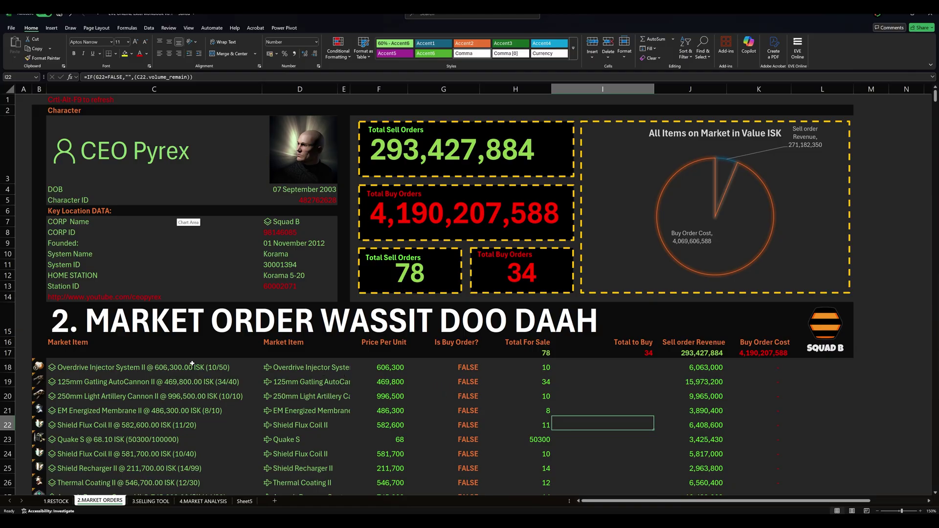
scroll(127, 356, down, 3)
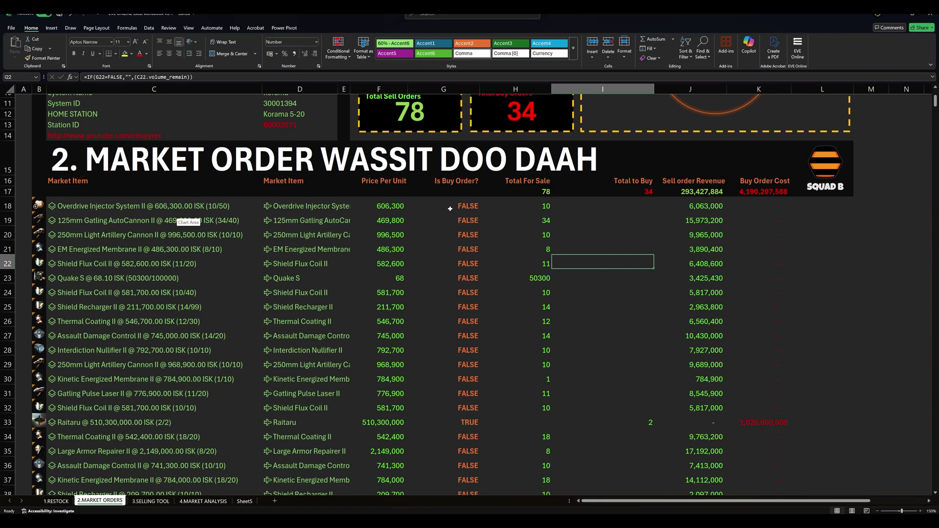
drag(452, 205, 448, 394)
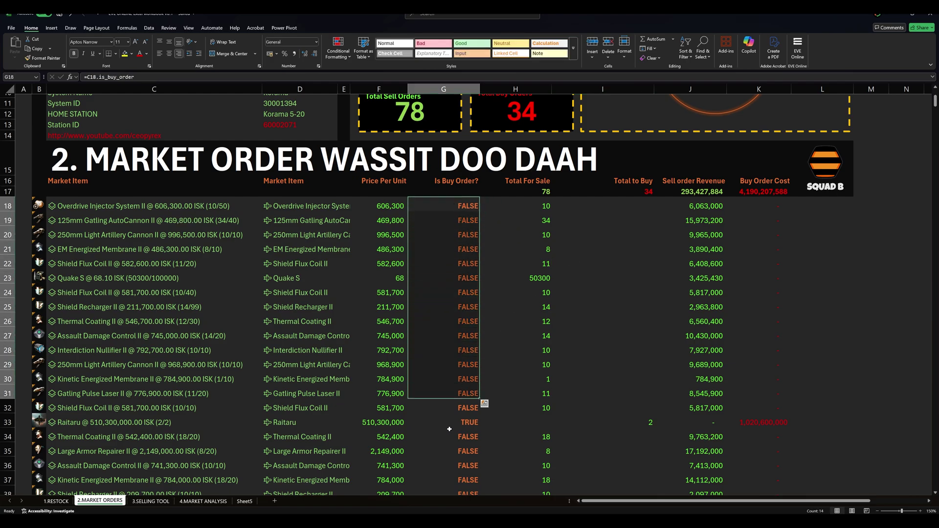
click(473, 421)
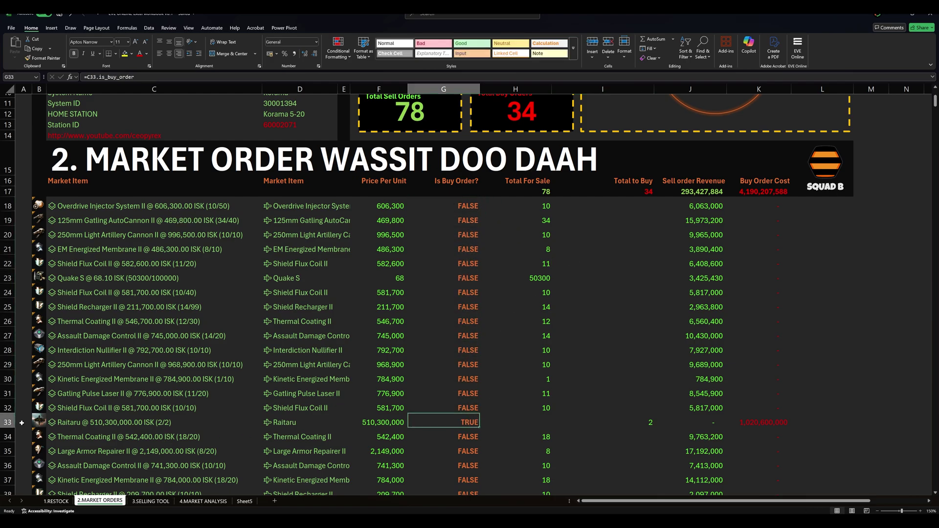
click(19, 422)
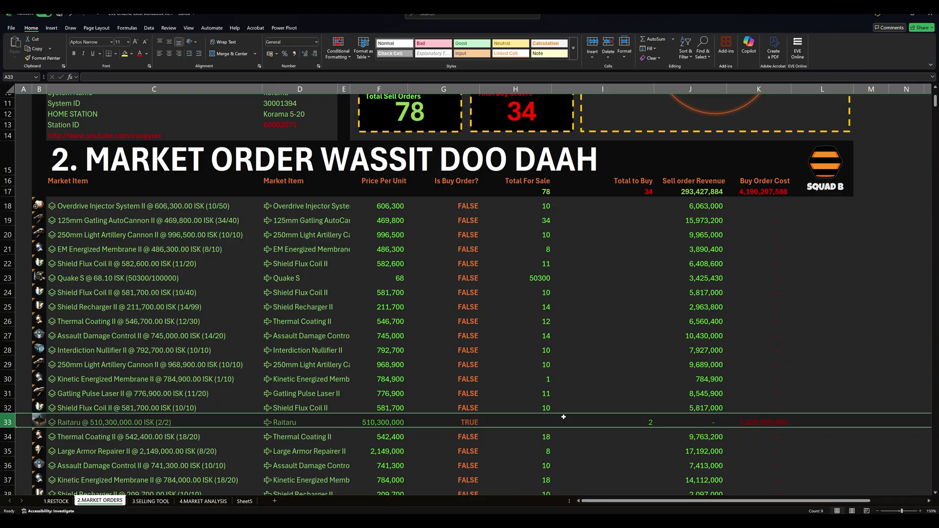
click(616, 420)
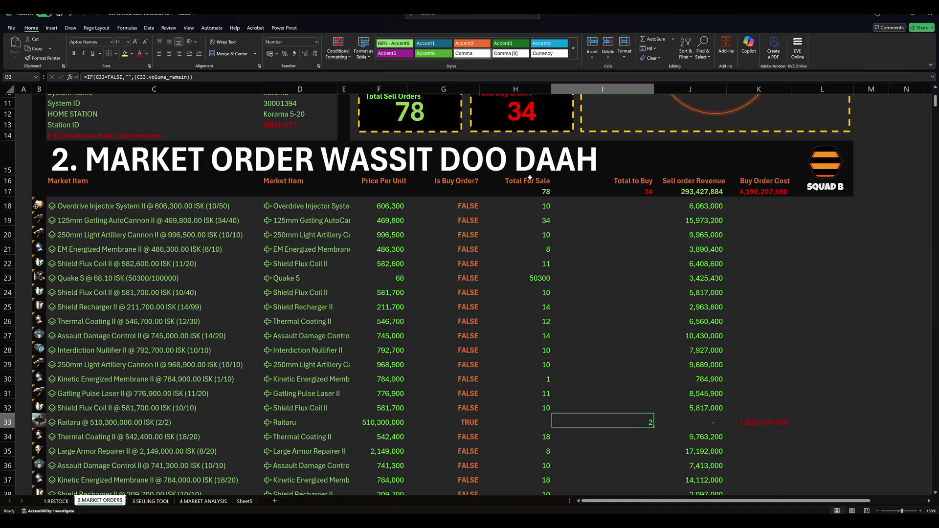
Step: Check the Dominix order in C87 and System Name in C10, then show 3.SELLING TOOL
scroll(528, 178, up, 3)
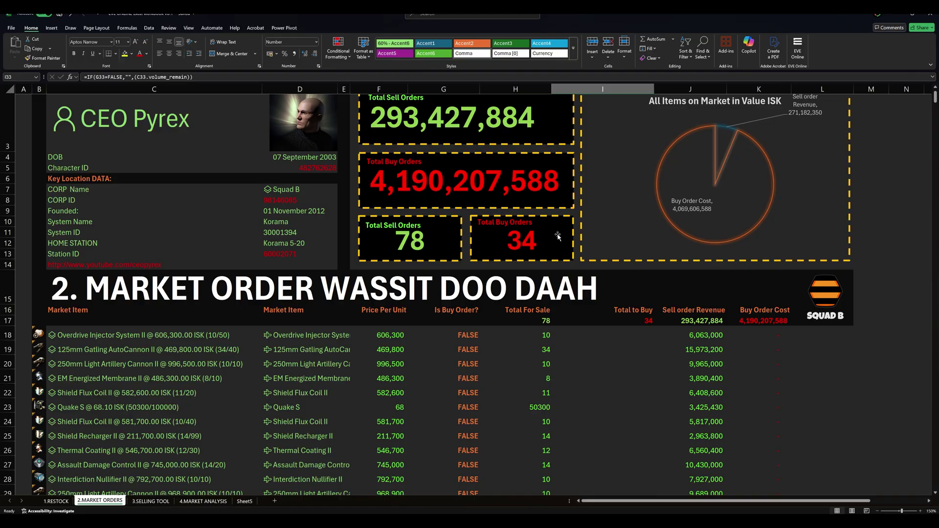
scroll(556, 238, up, 1)
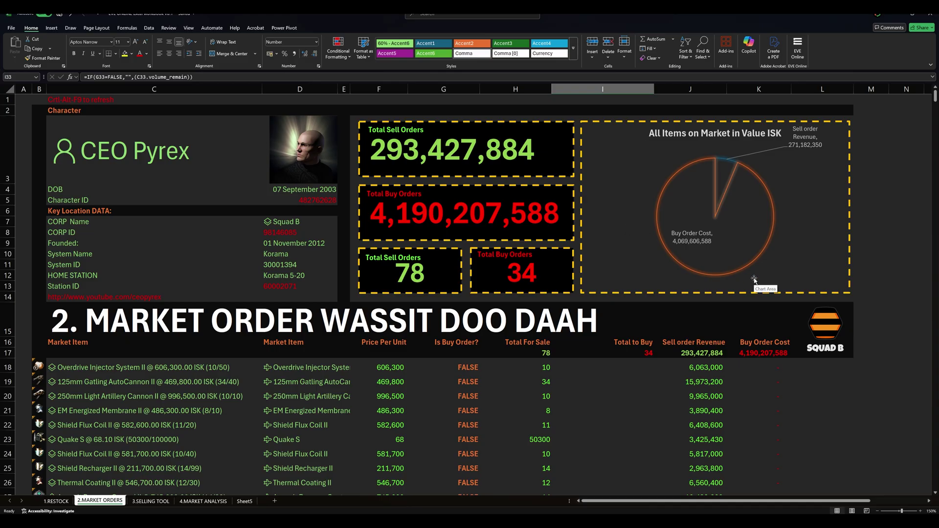
scroll(374, 374, down, 12)
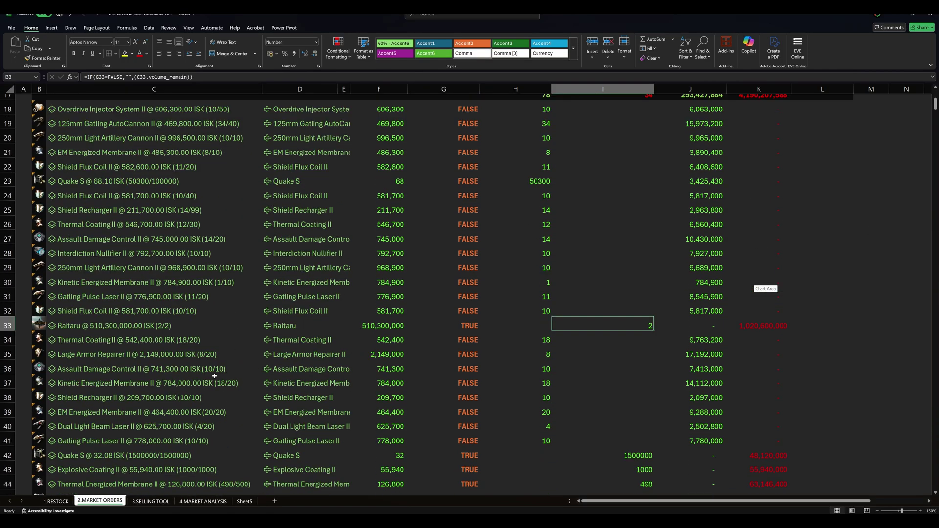
scroll(164, 376, down, 13)
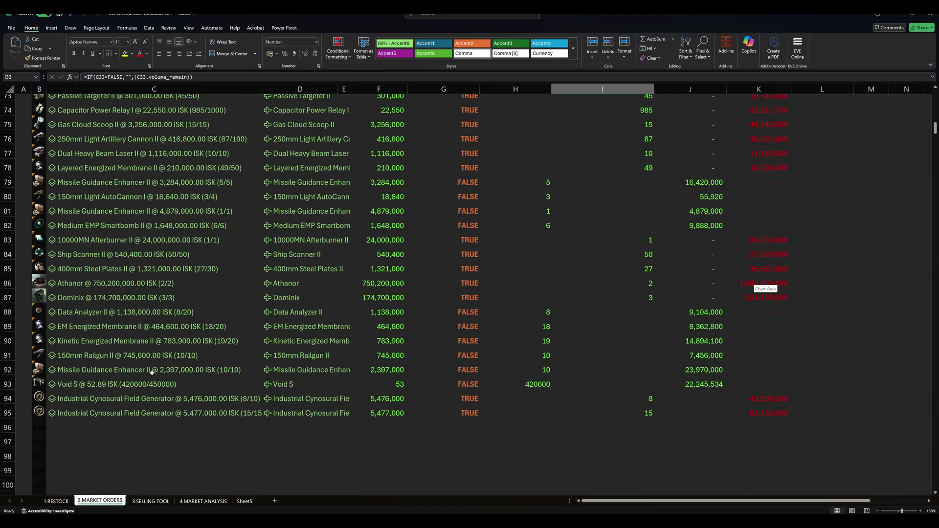
click(78, 264)
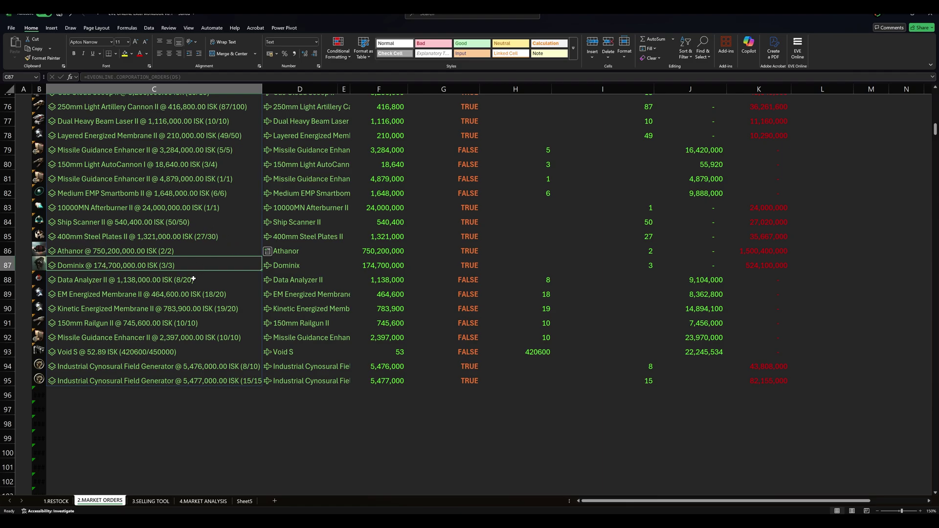
scroll(498, 312, up, 20)
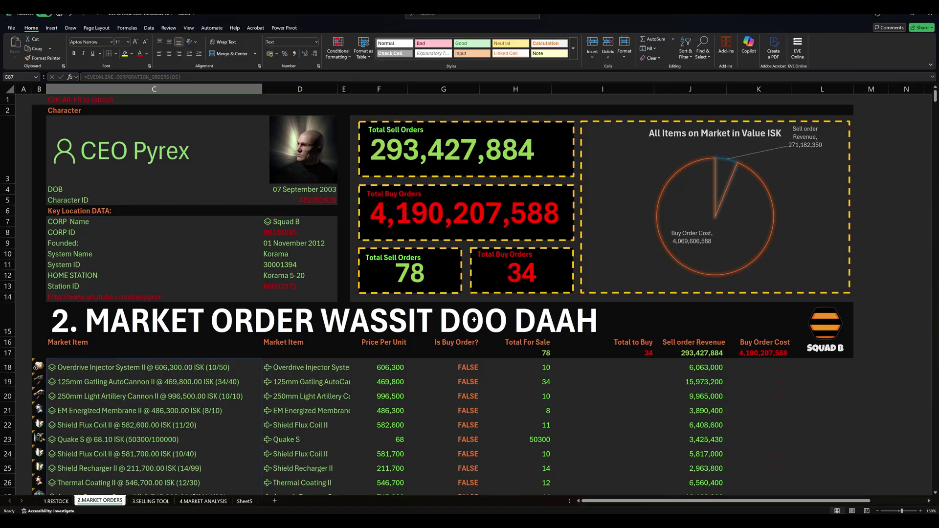
click(190, 257)
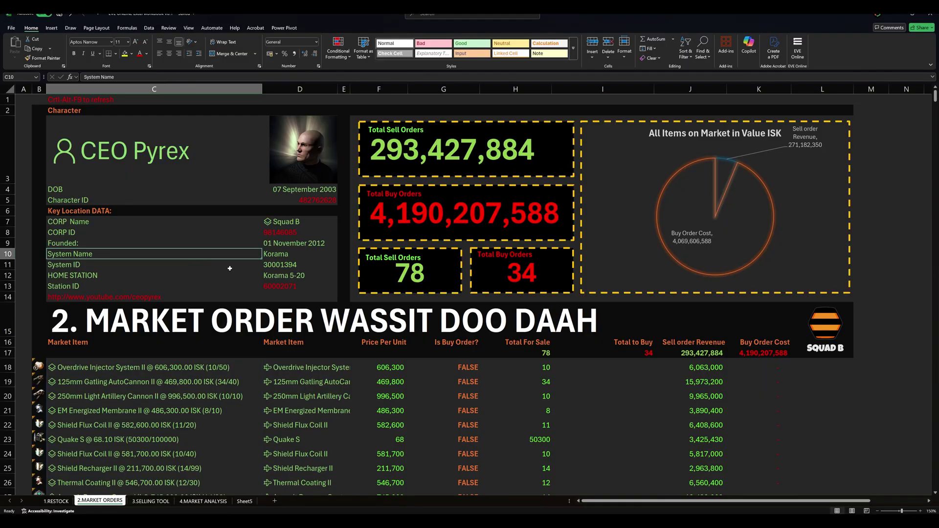
click(151, 501)
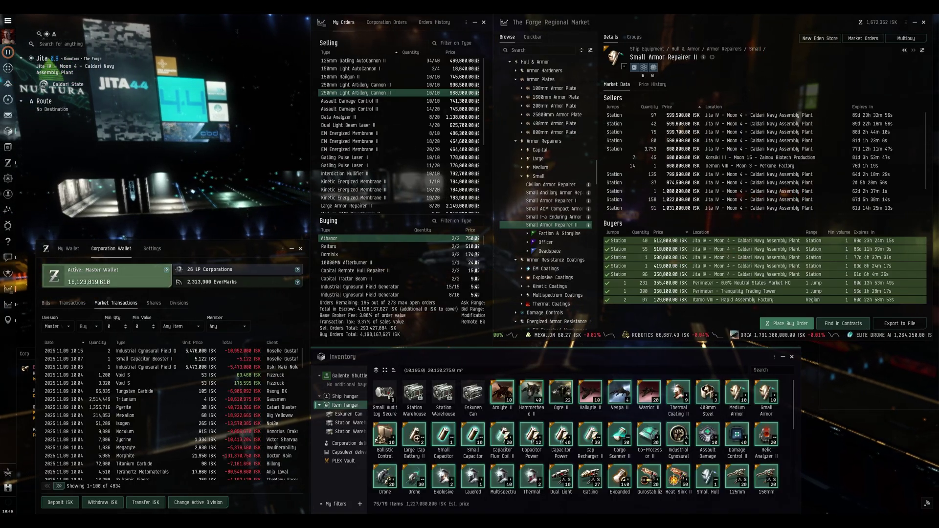
Step: Put all selected hangar items into a sell list and bring up the clipboard price-import options
right_click(531, 435)
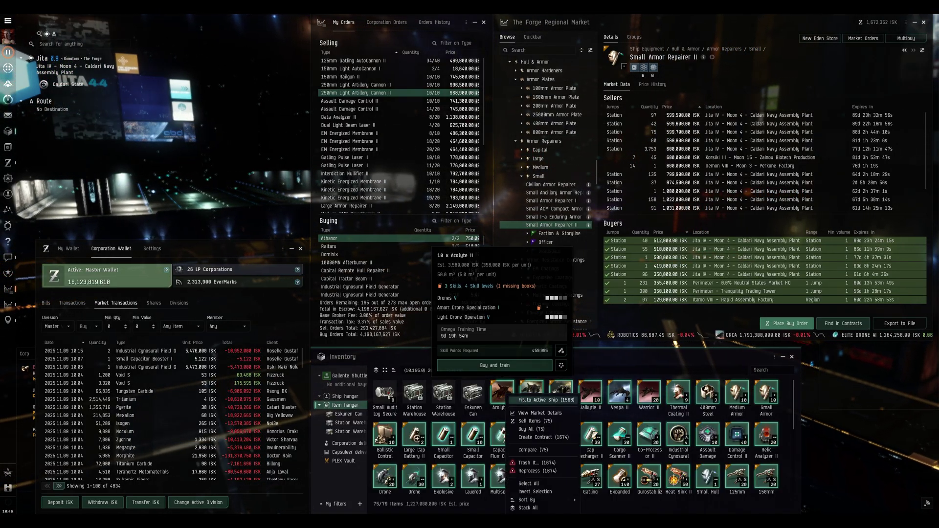
click(489, 255)
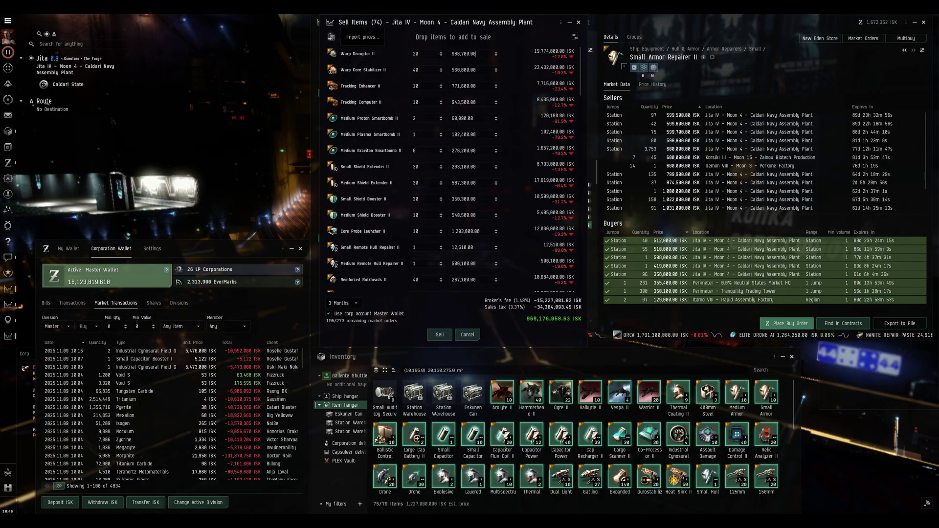
click(363, 36)
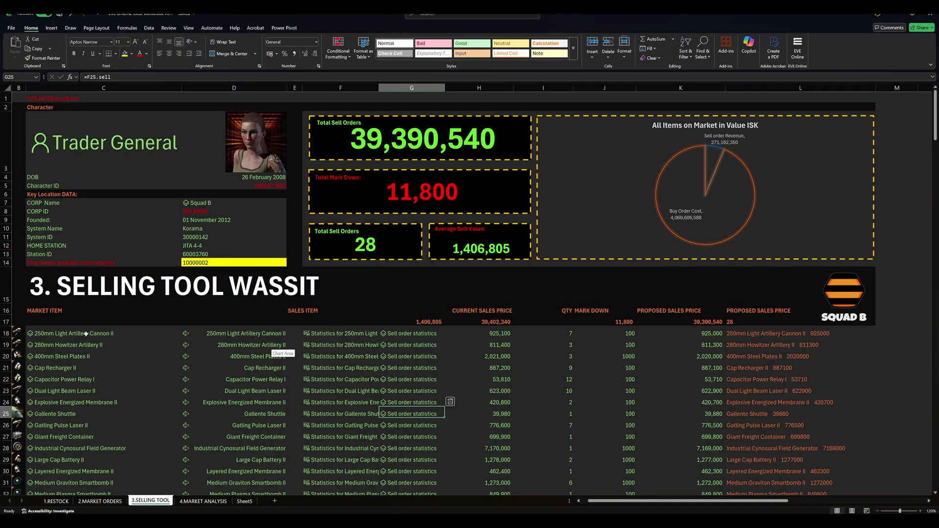
click(117, 335)
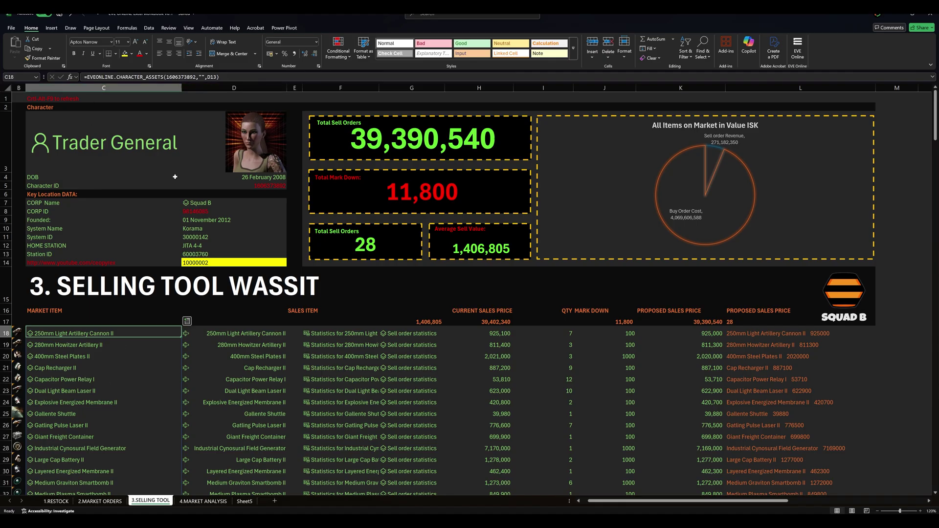
click(196, 334)
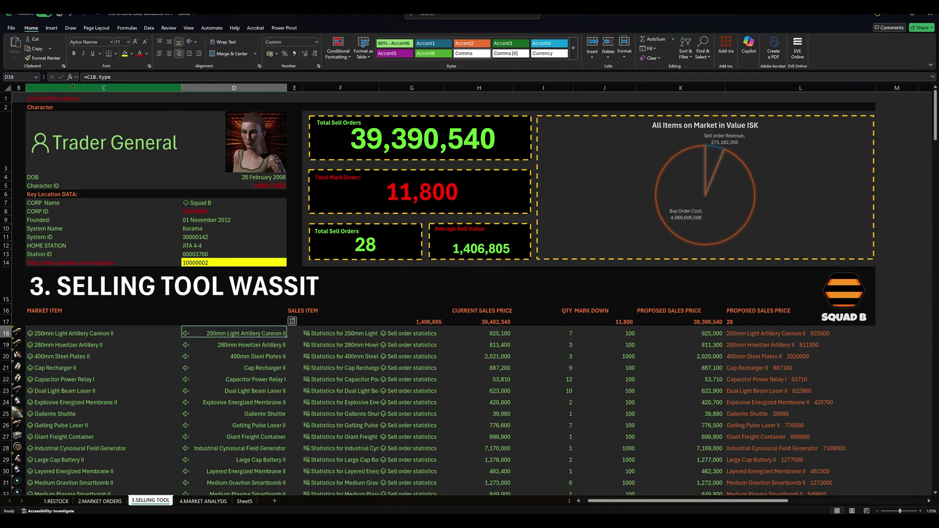
click(186, 334)
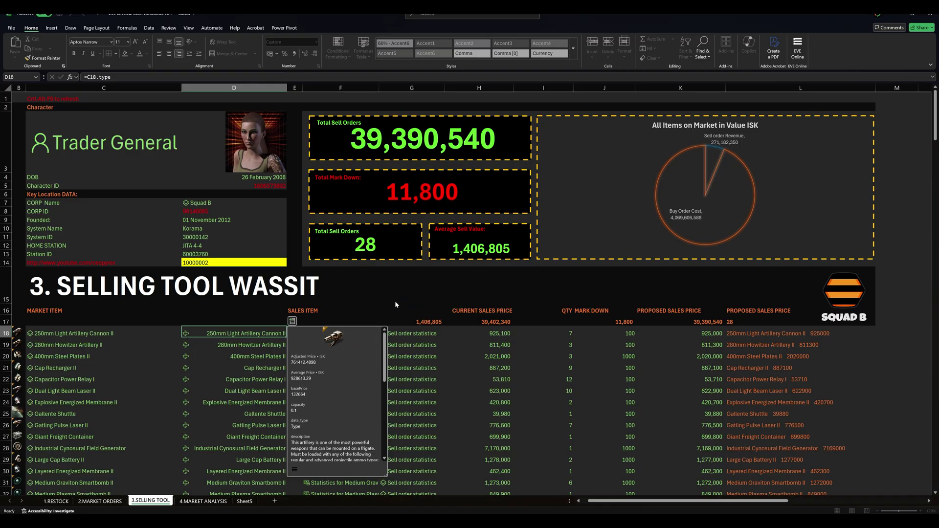
key(Escape)
click(64, 334)
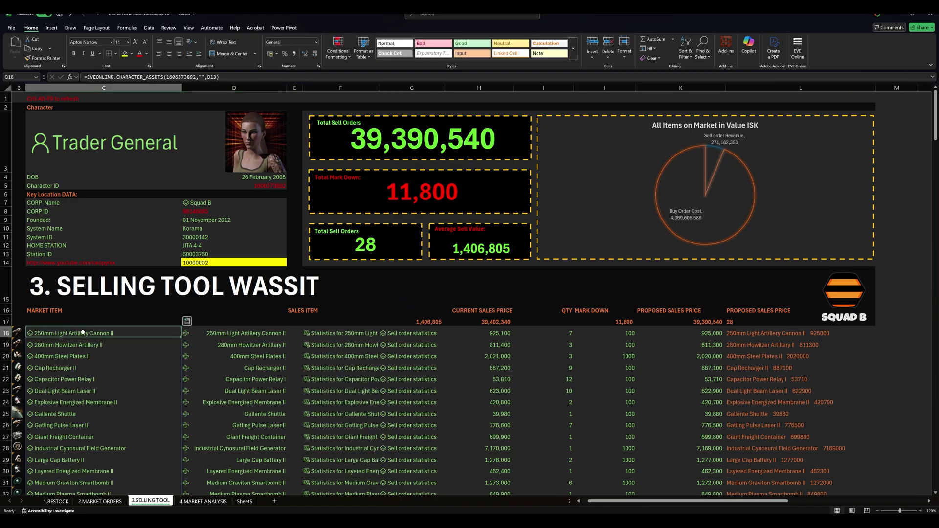
click(319, 332)
click(306, 333)
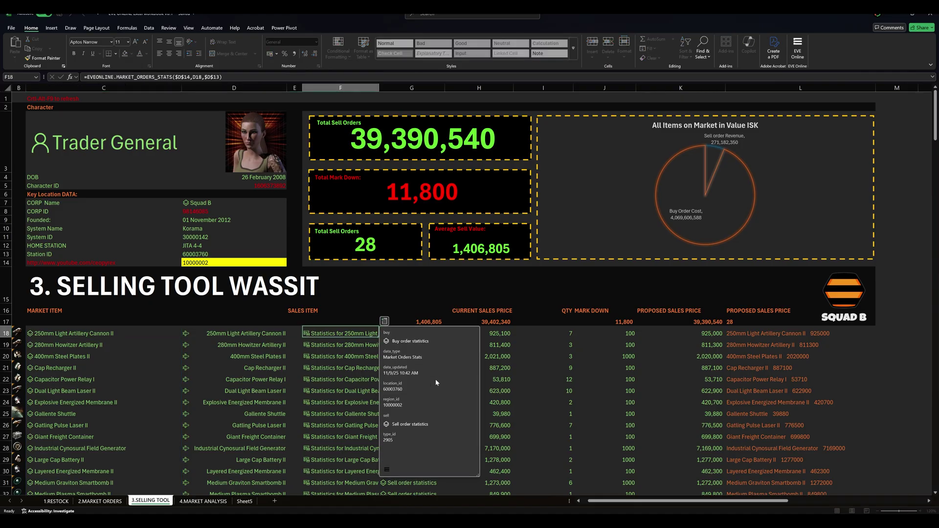
click(224, 263)
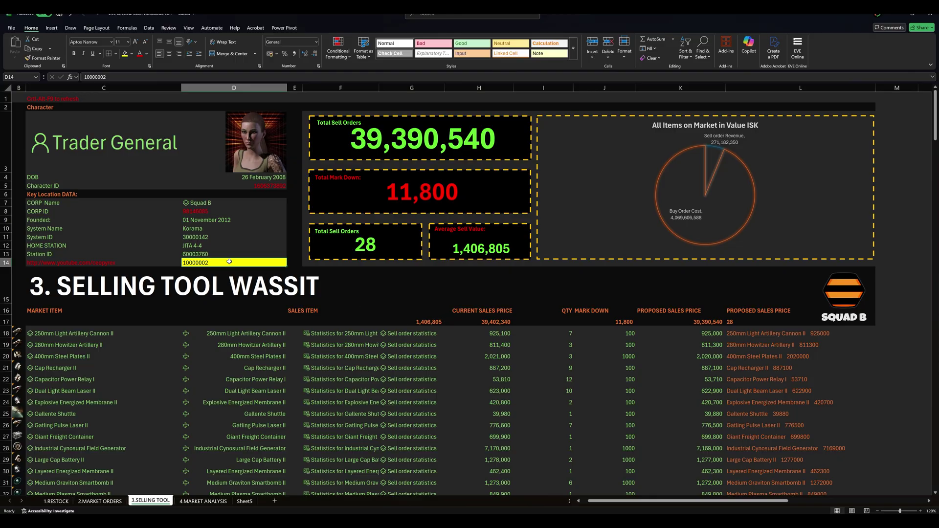
click(197, 255)
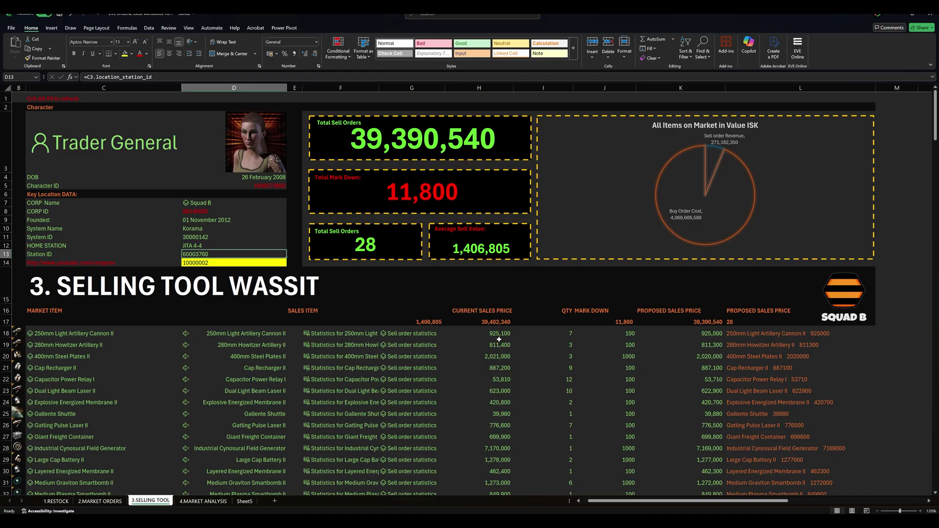
click(462, 333)
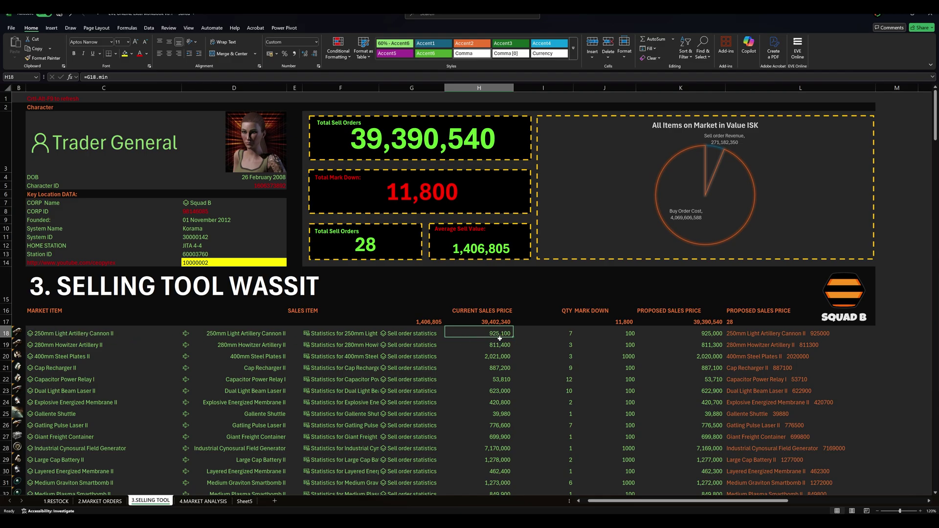
click(562, 332)
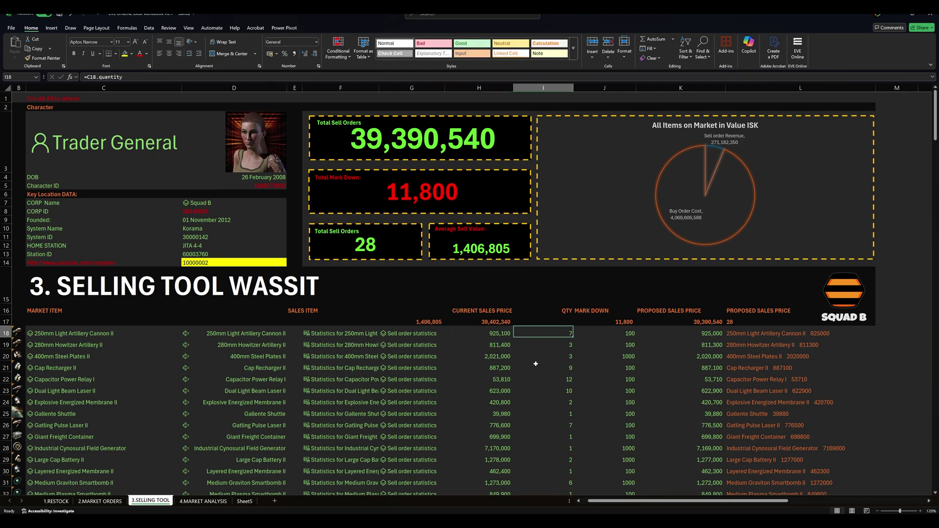
click(595, 334)
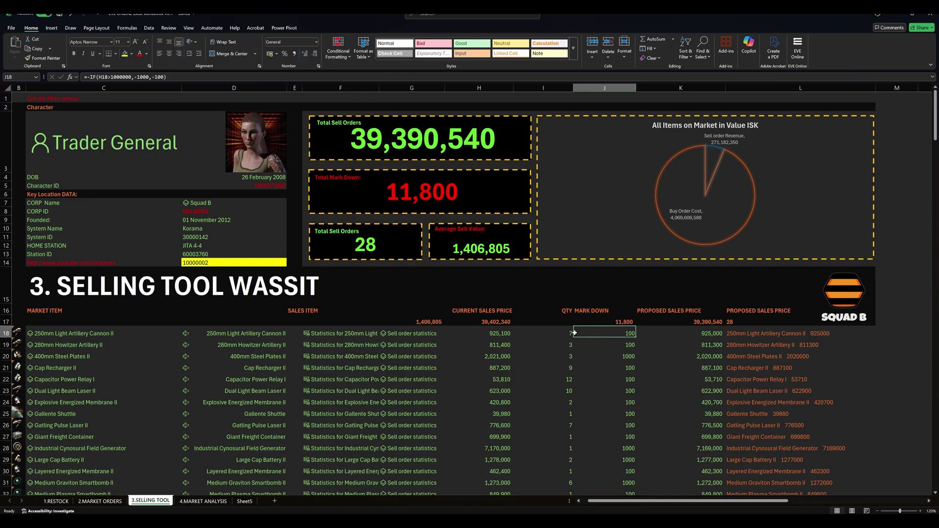
click(479, 333)
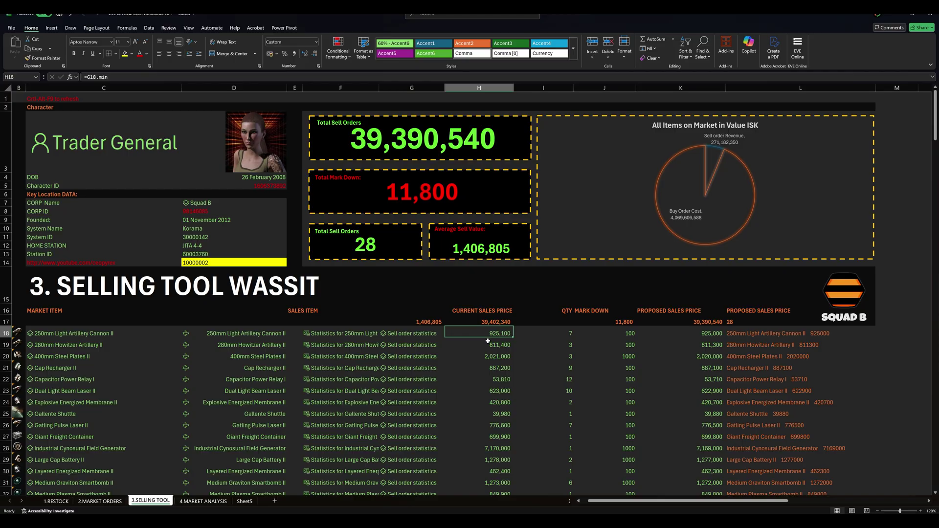
click(609, 336)
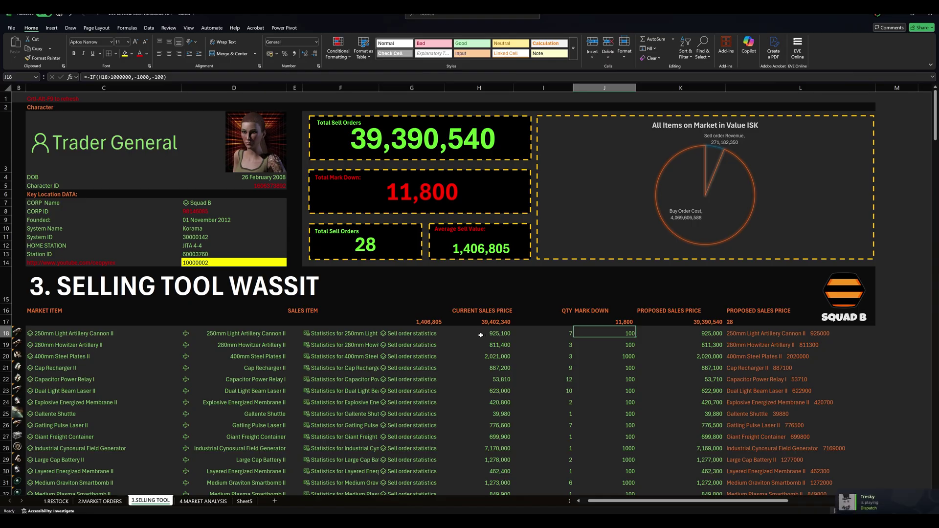
click(480, 334)
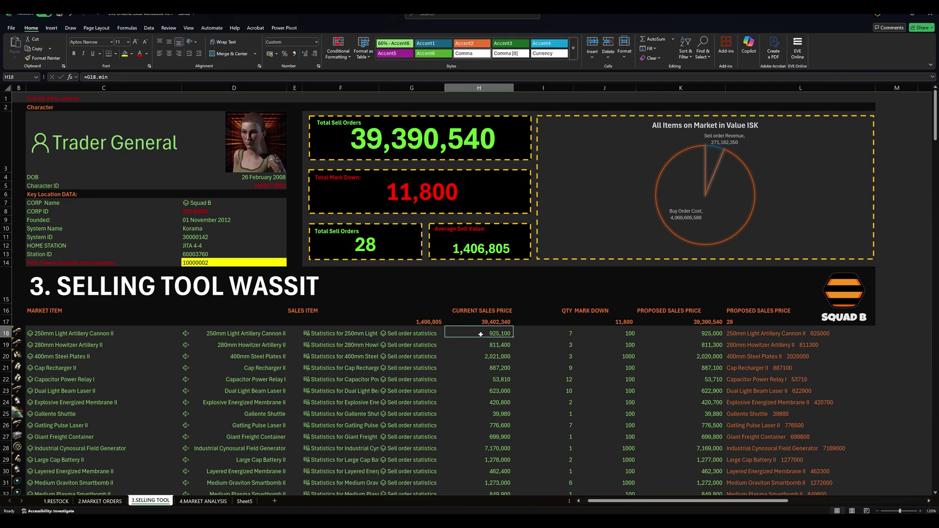
click(479, 356)
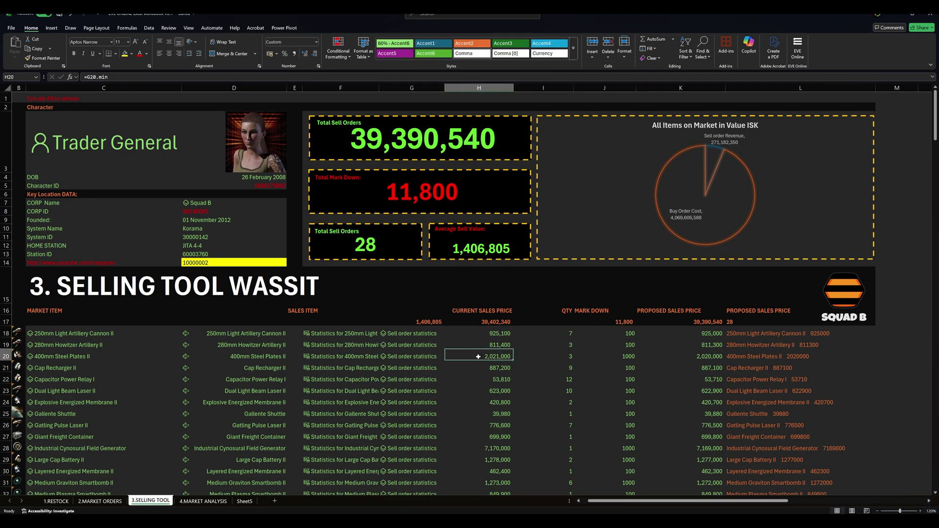
click(587, 356)
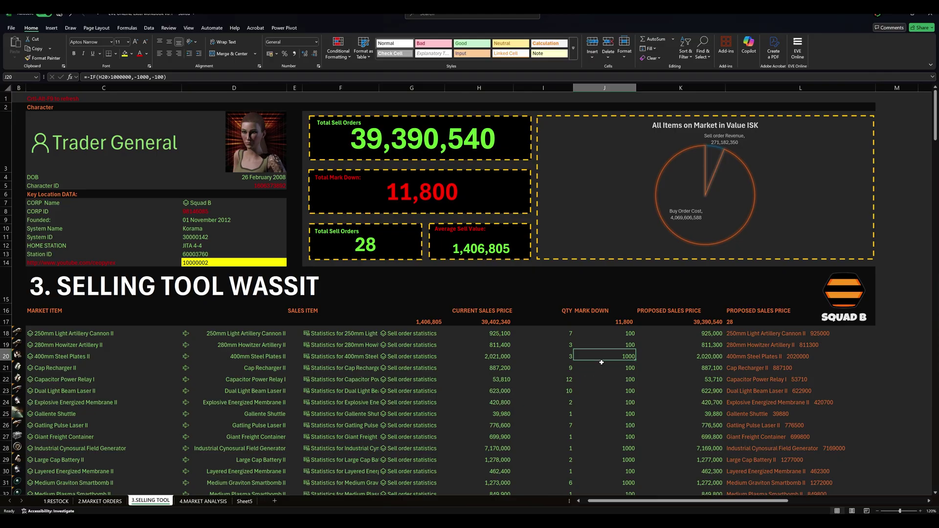
click(606, 333)
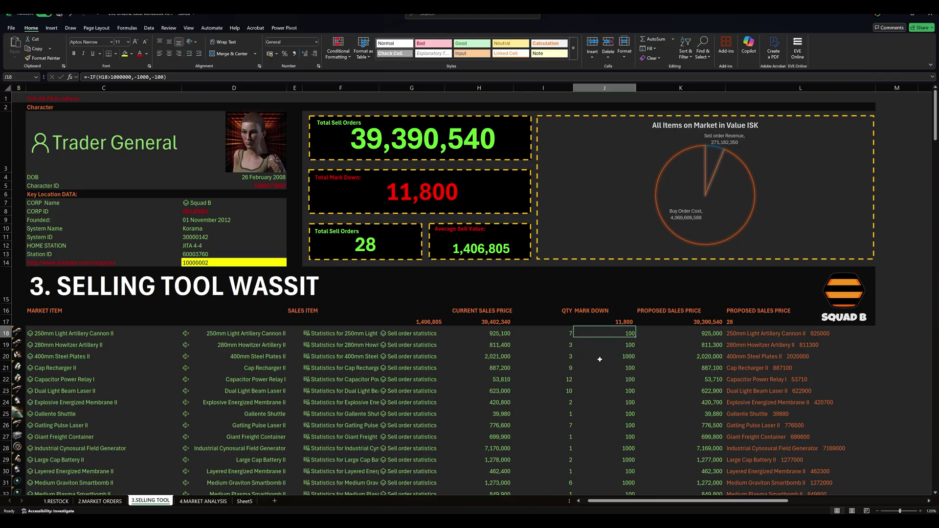
click(599, 357)
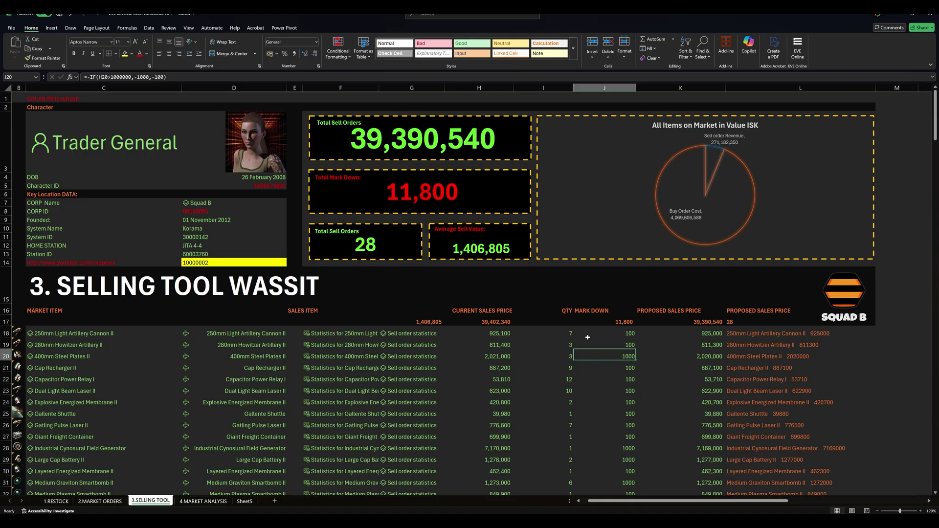
click(508, 333)
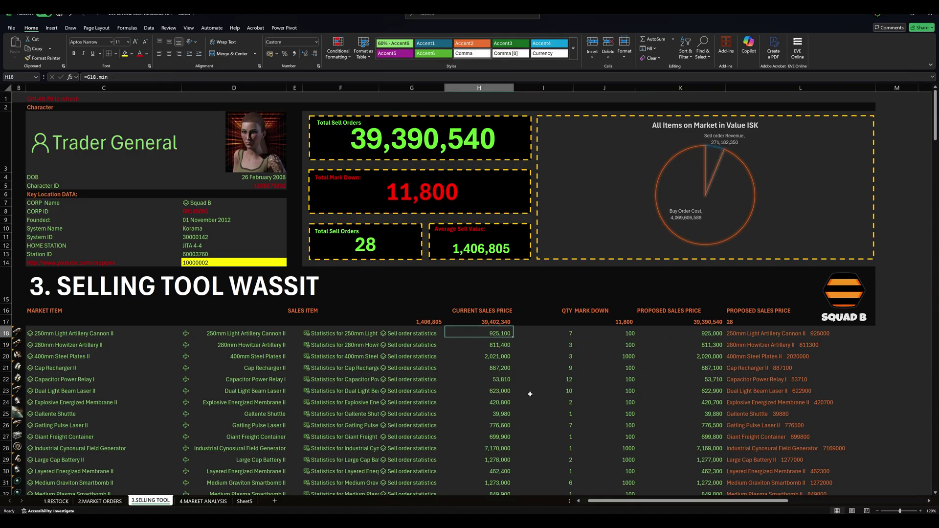
drag(47, 313, 578, 342)
click(638, 335)
click(617, 332)
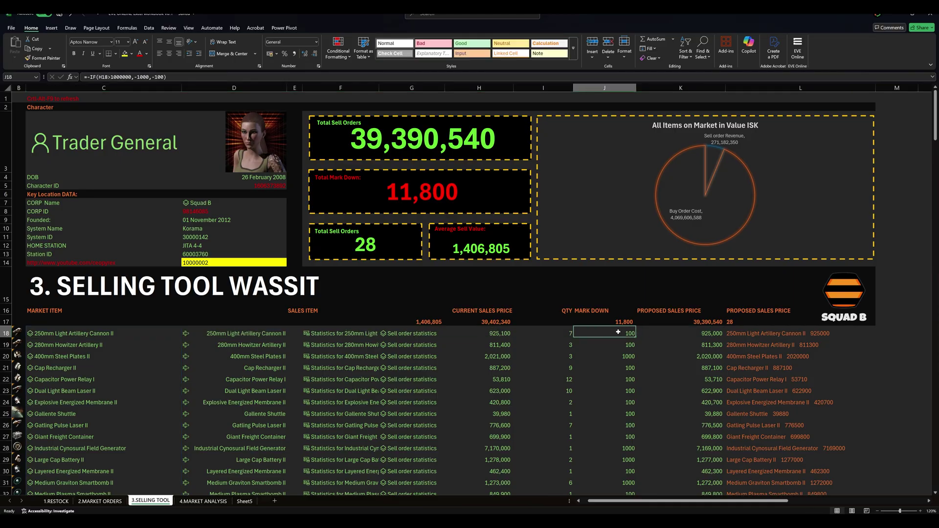
click(639, 333)
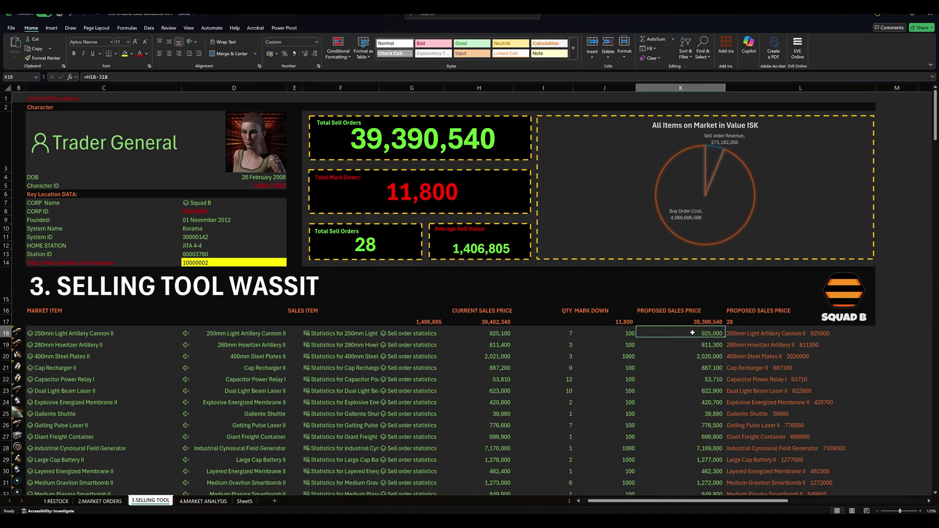
Step: Review row 18's item name, current price, quantity, proposed price and name-and-price formula
key(Right)
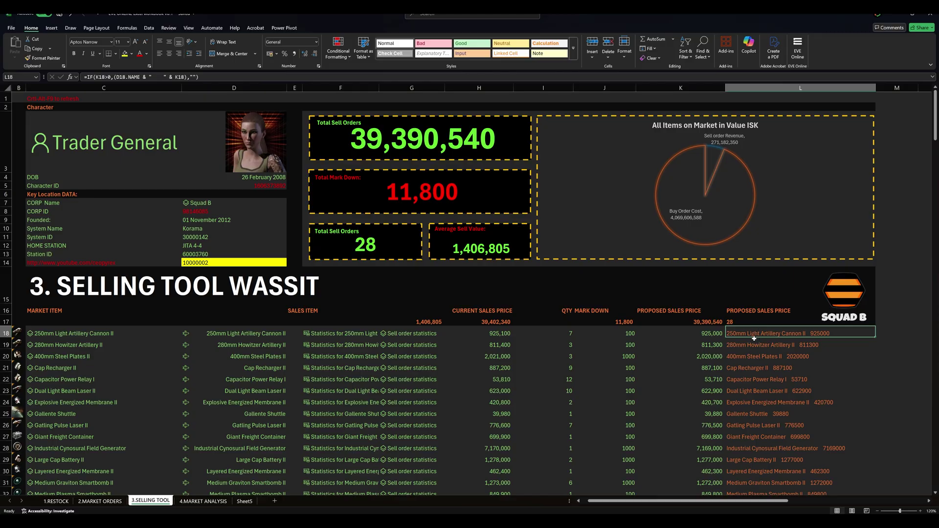
click(129, 334)
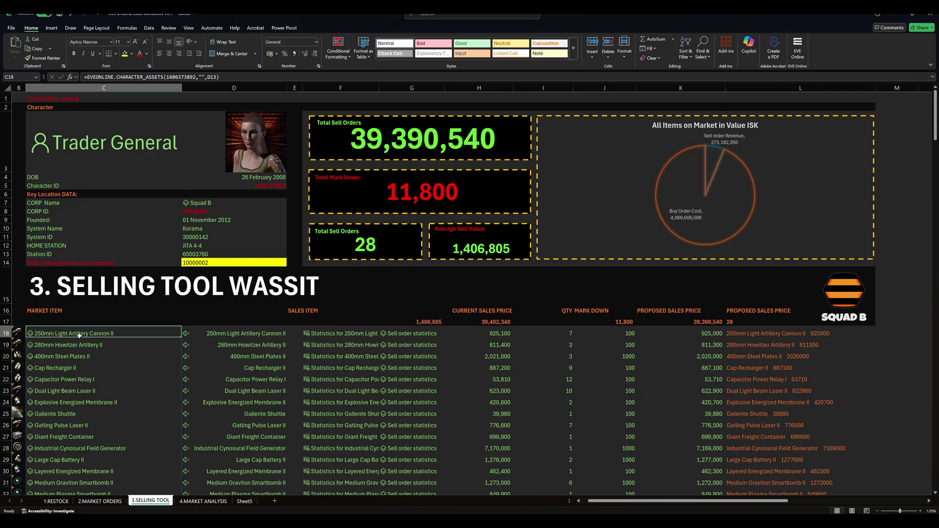
click(489, 334)
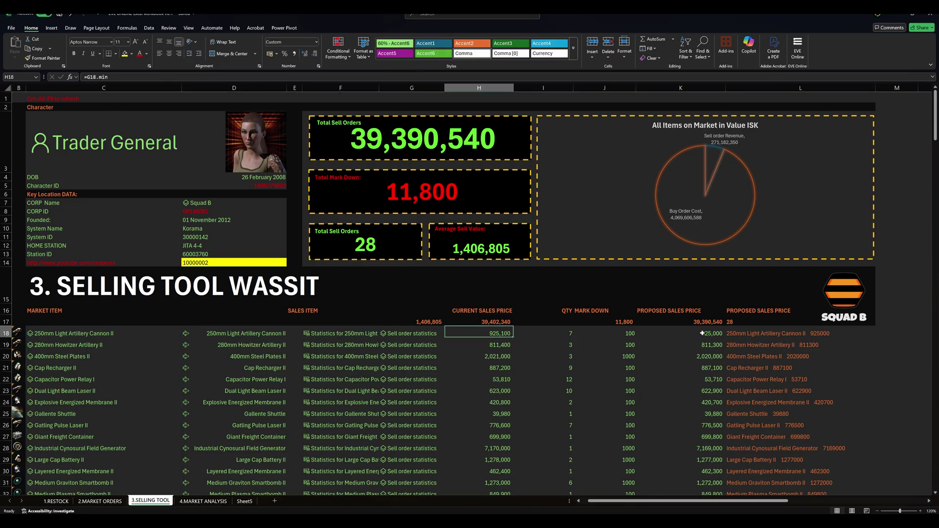
click(686, 336)
click(557, 335)
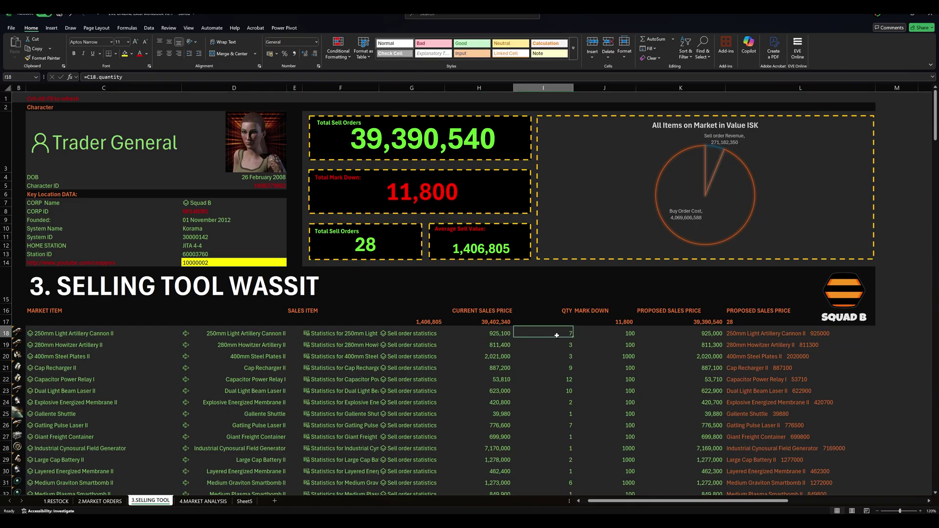
click(771, 333)
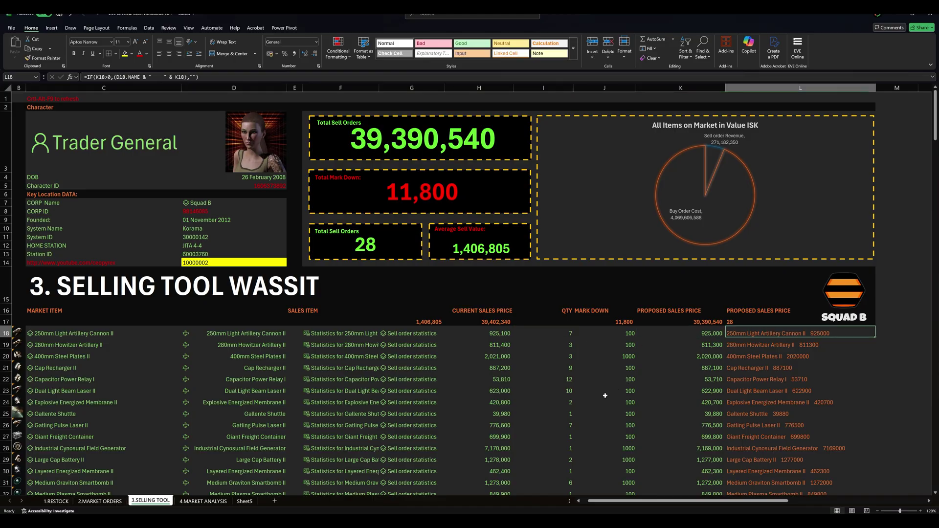
click(489, 336)
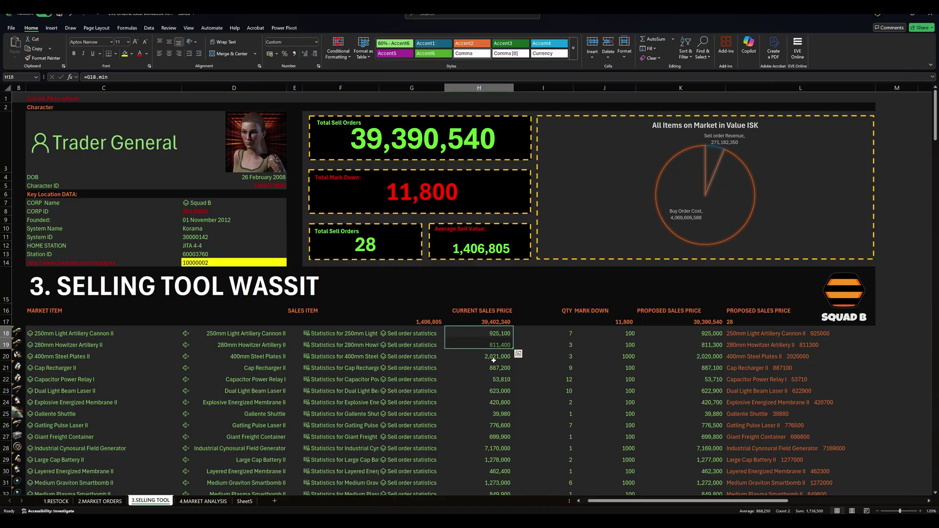
click(692, 336)
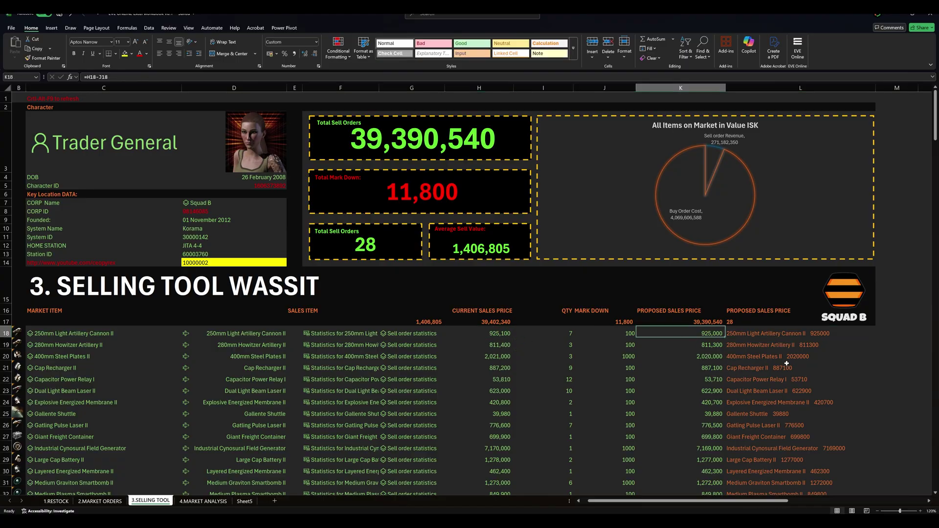
click(766, 335)
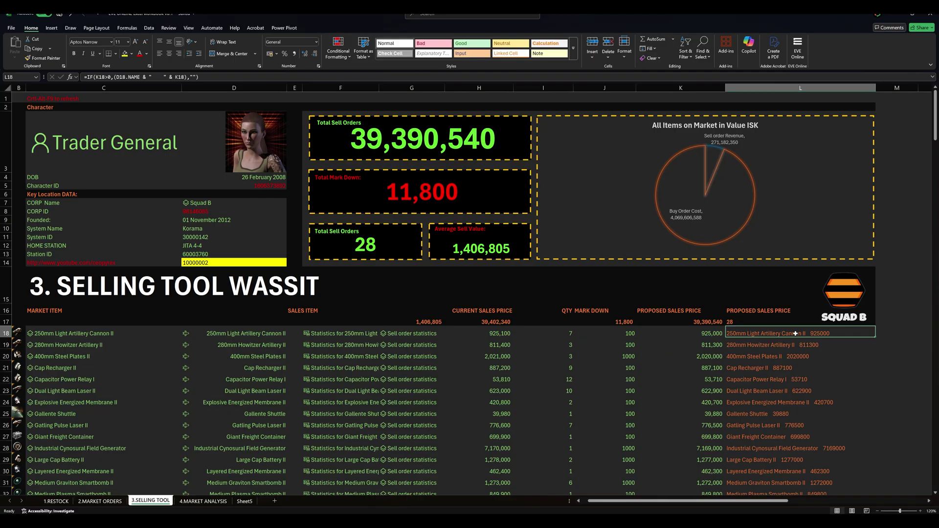
Step: Select both Station Warehouse Container rows 41–42 from C to L, then switch to EVE Online
scroll(42, 379, down, 4)
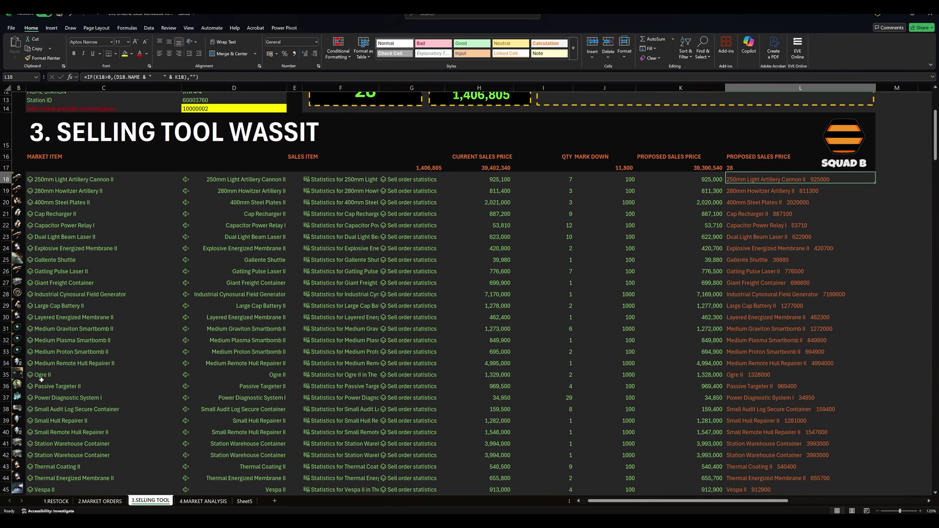
scroll(84, 341, down, 3)
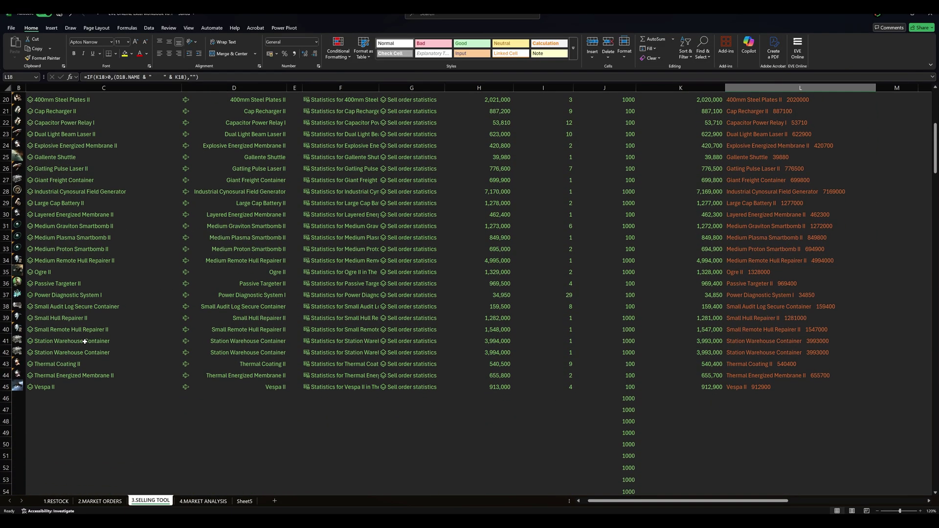
click(73, 345)
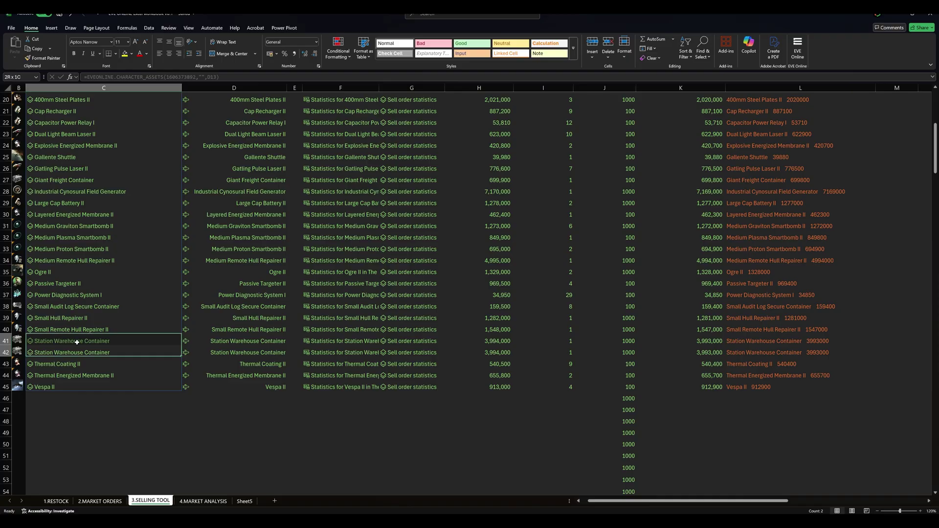
drag(90, 342, 823, 353)
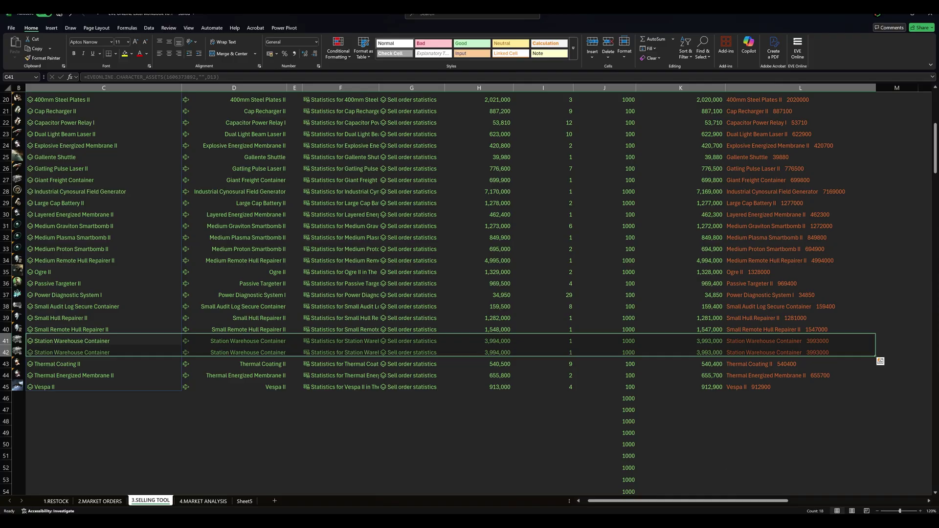
key(alt+Tab)
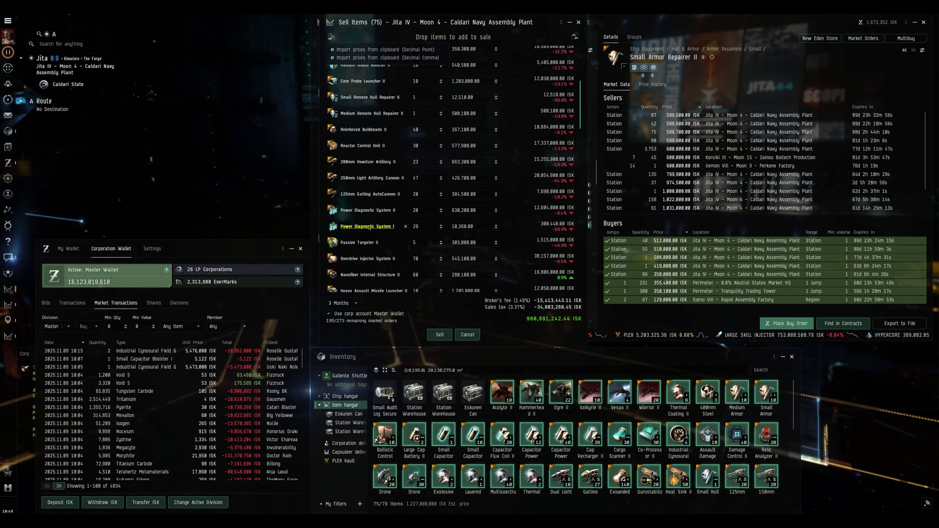
Step: Scroll through the remaining items in the 75-item sell list
scroll(372, 227, down, 10)
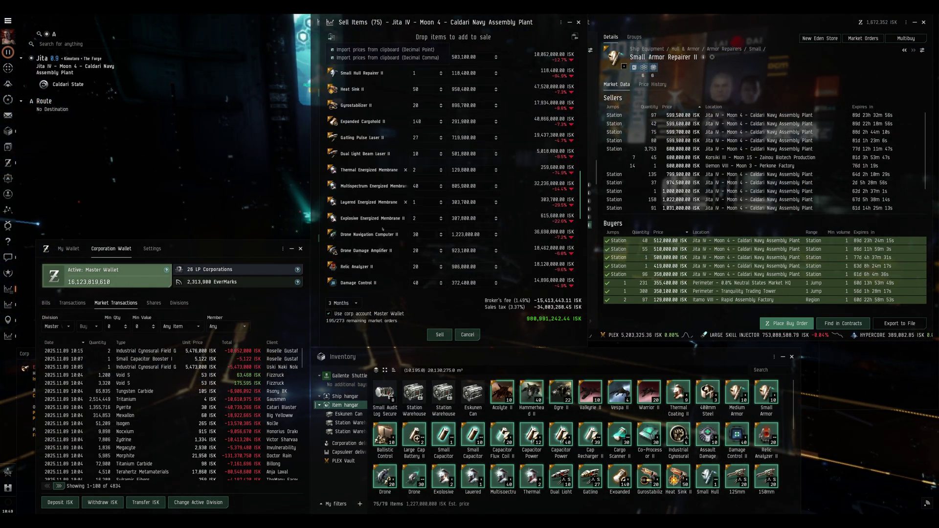
scroll(383, 229, down, 10)
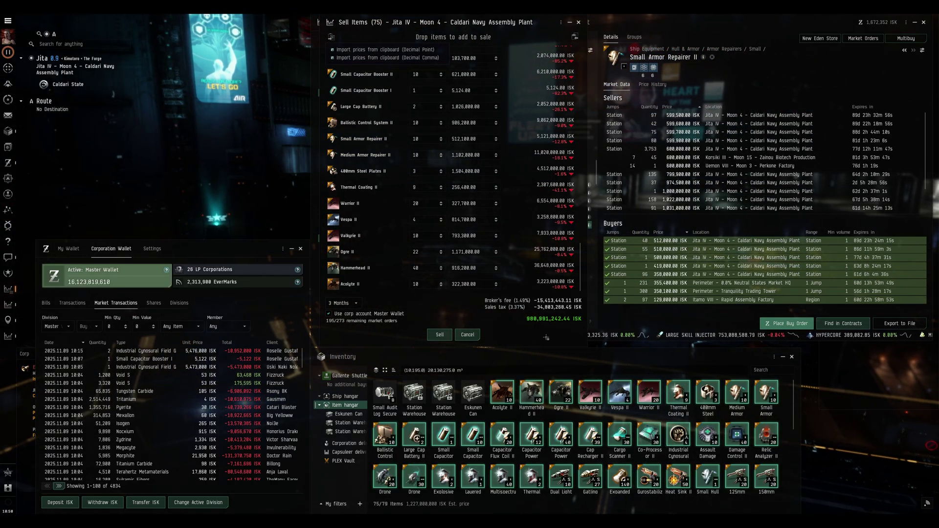
Step: Back in Excel, check that H18's current sales price is calculated as =G18.min
key(alt+Tab)
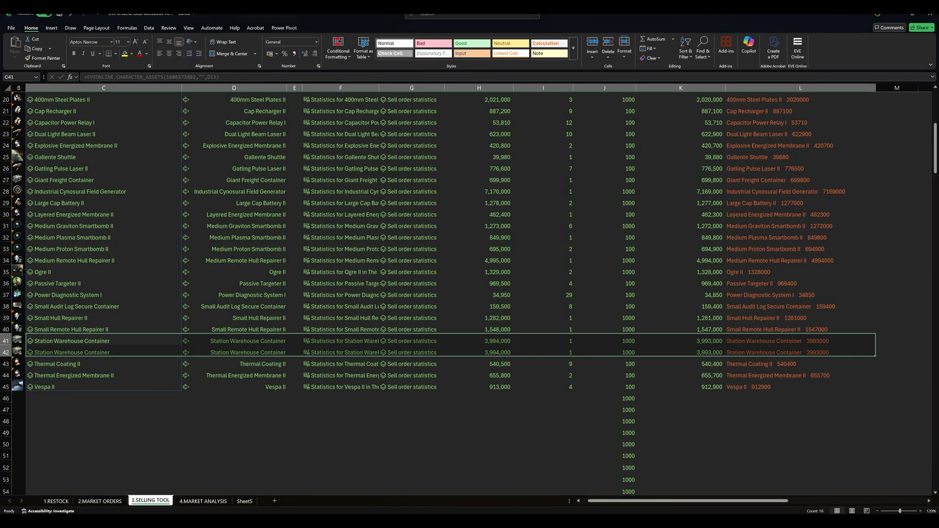
click(409, 421)
scroll(464, 388, up, 6)
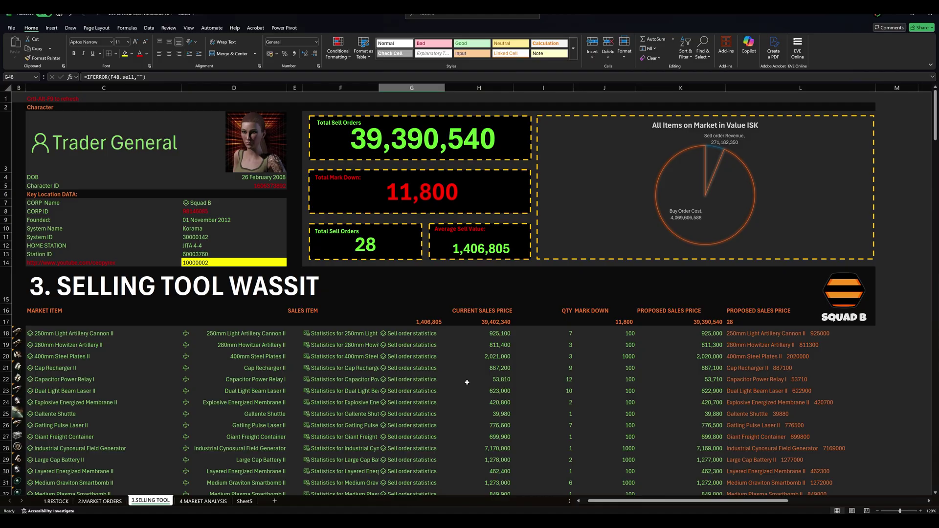
click(479, 335)
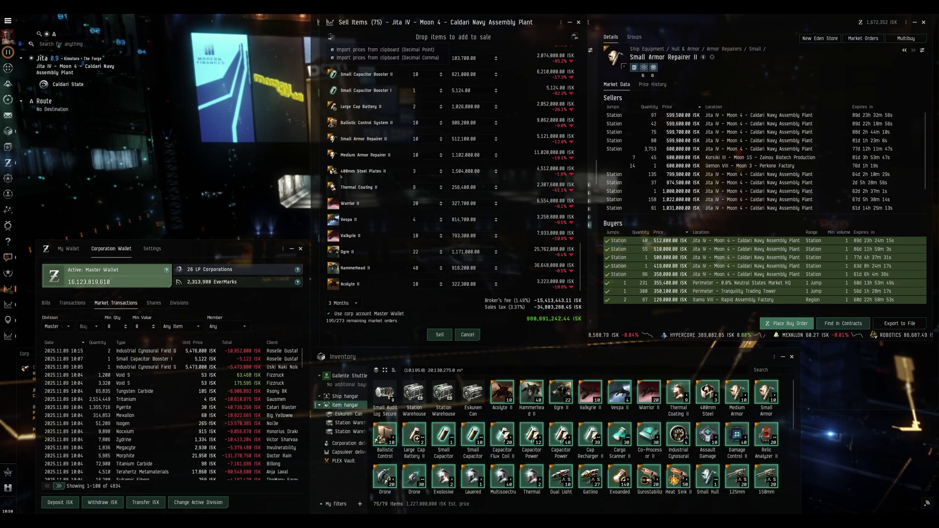
Step: Cancel the sale and view market prices for Kinetic/EM Energized Membrane II, Interdiction Nullifier II, Assault Damage Control II
click(468, 335)
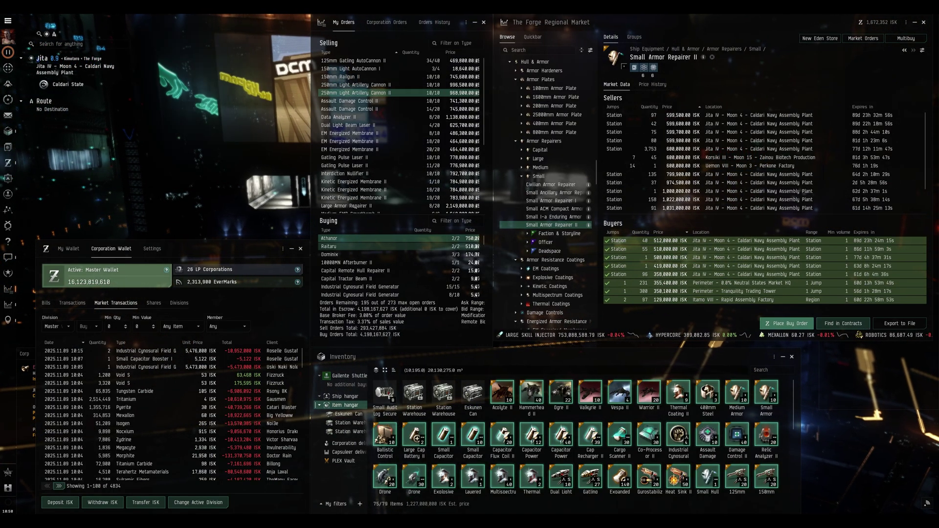
double_click(352, 190)
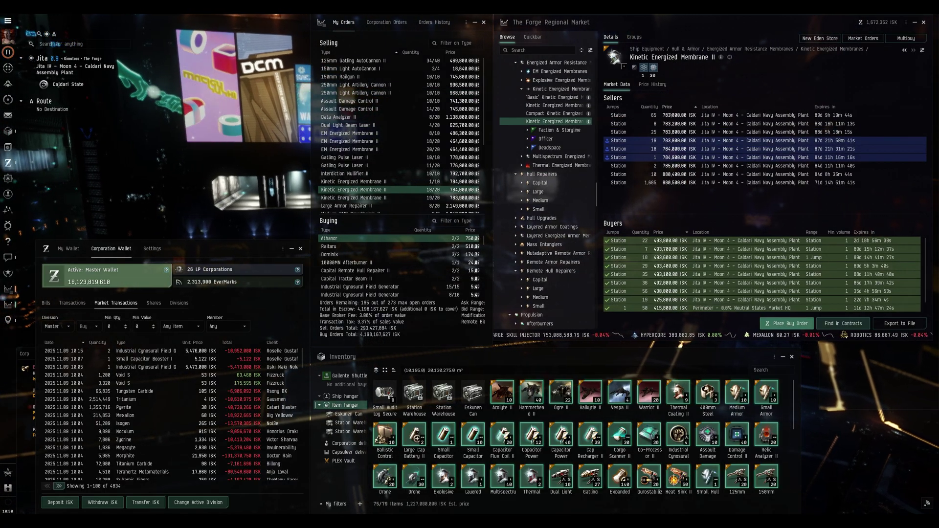
double_click(348, 174)
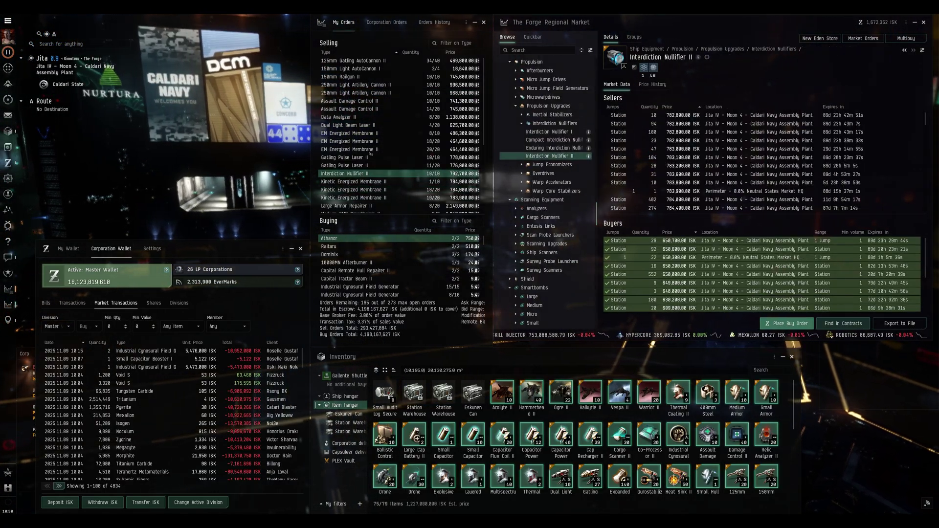
double_click(348, 133)
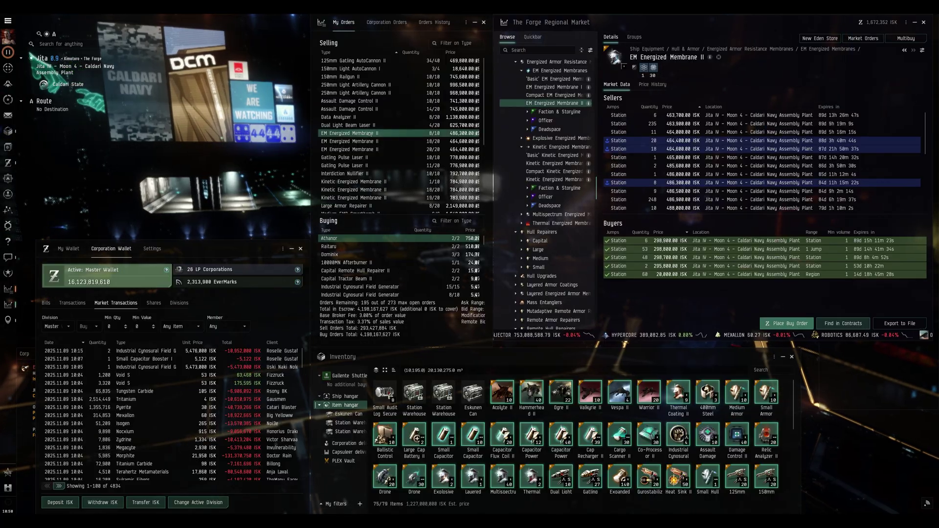
double_click(358, 103)
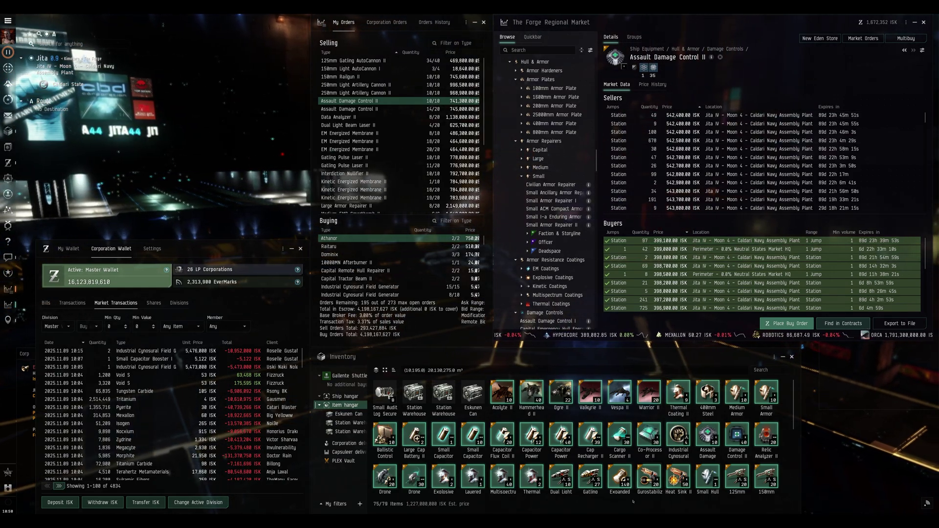
key(alt+Tab)
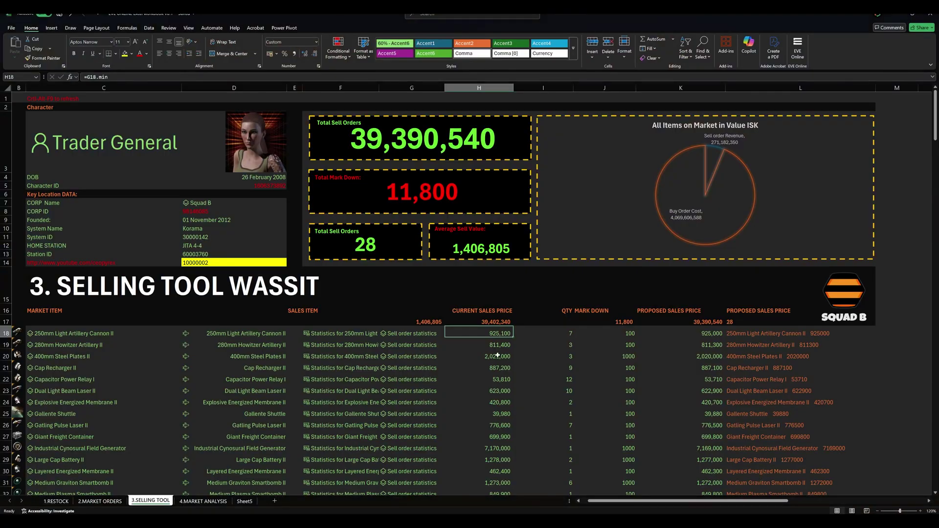
click(677, 333)
click(307, 335)
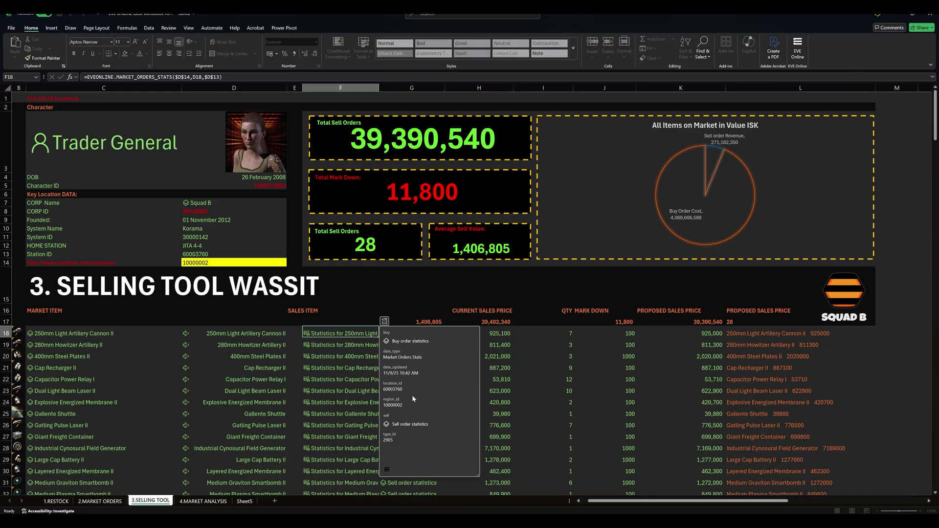
key(Escape)
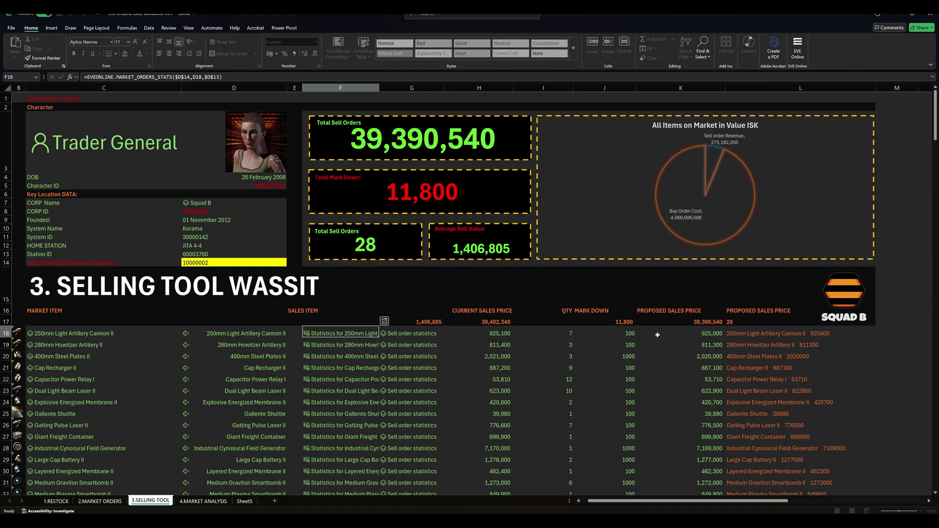
drag(542, 333, 489, 333)
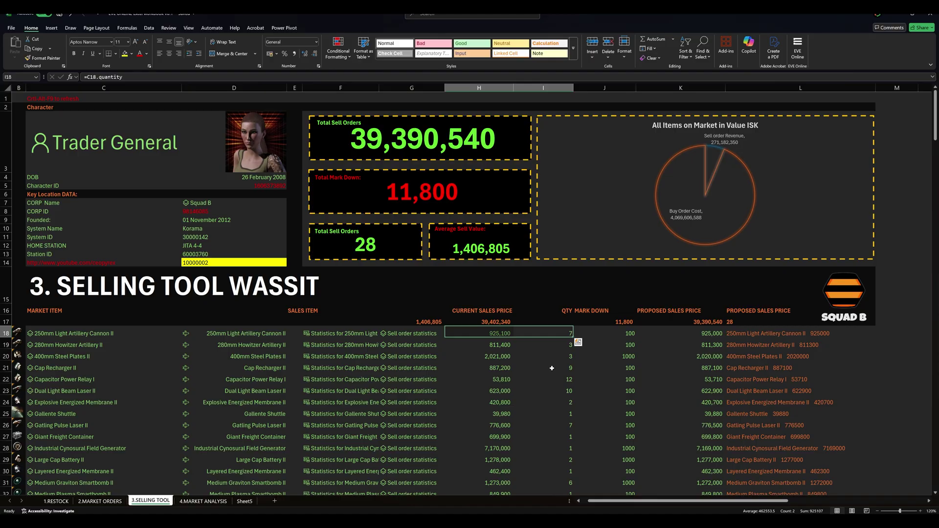
click(342, 345)
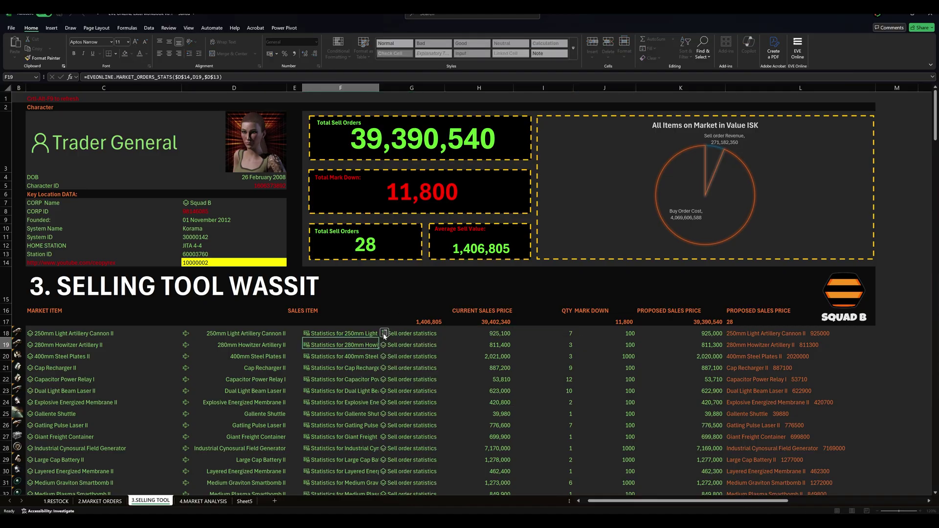
click(385, 346)
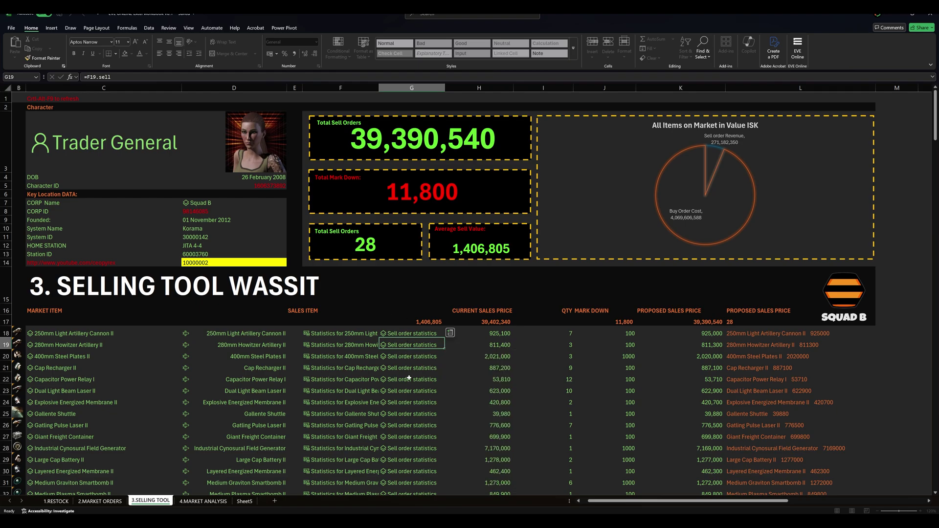
click(307, 333)
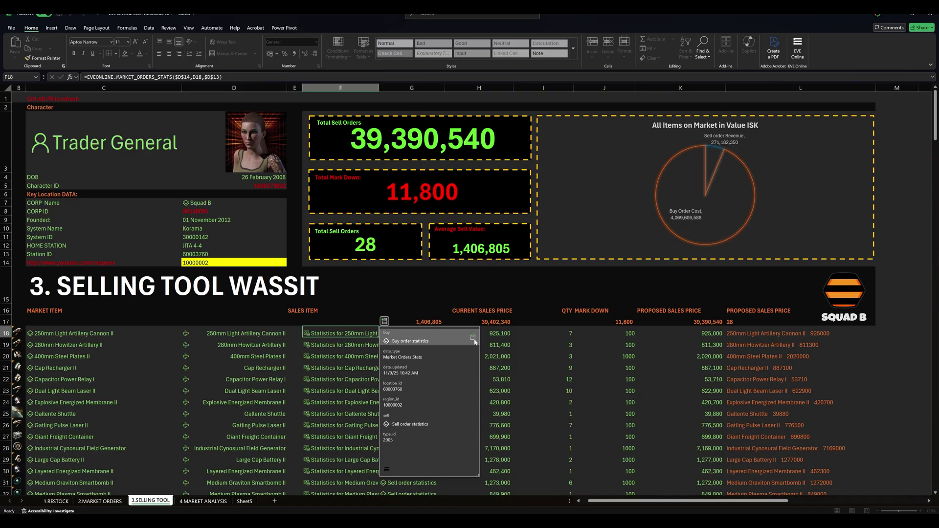
click(879, 333)
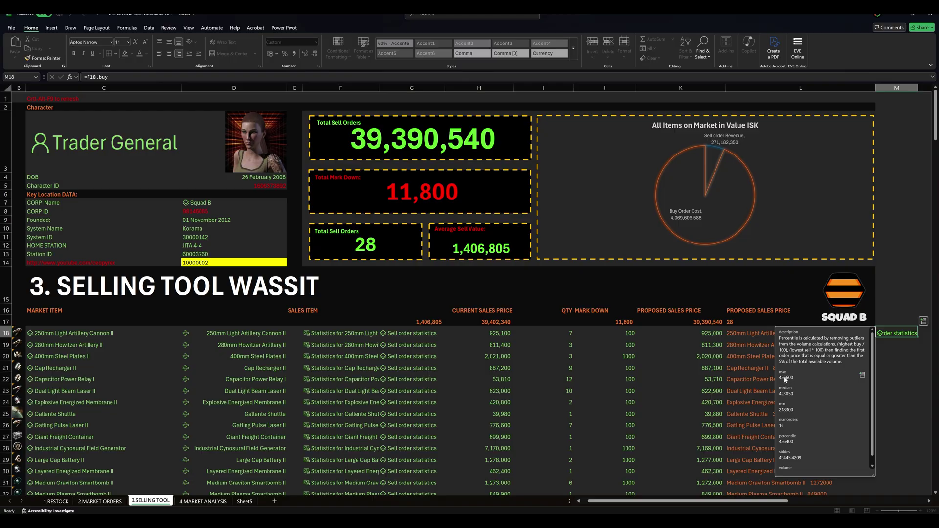
click(748, 333)
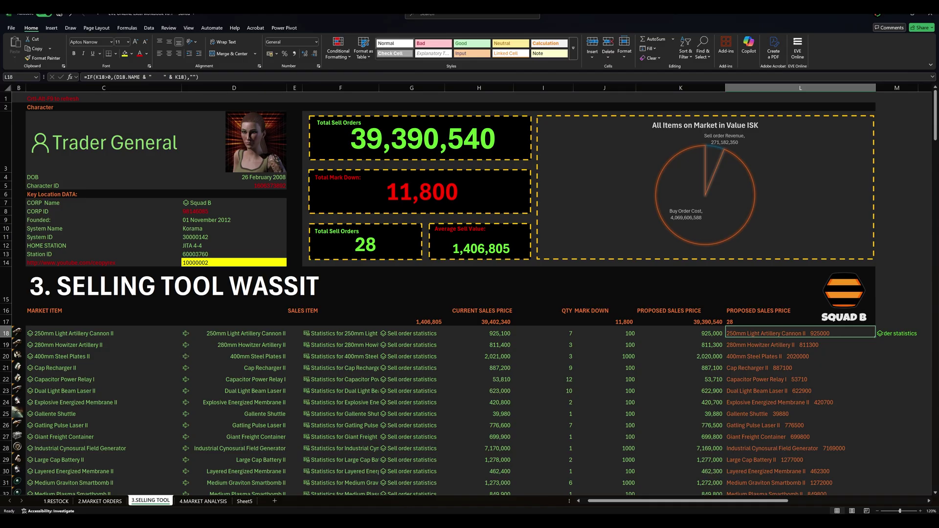
Step: Move the Medium Plasma stack from Corporation deliveries into the Item hangar
key(alt+Tab)
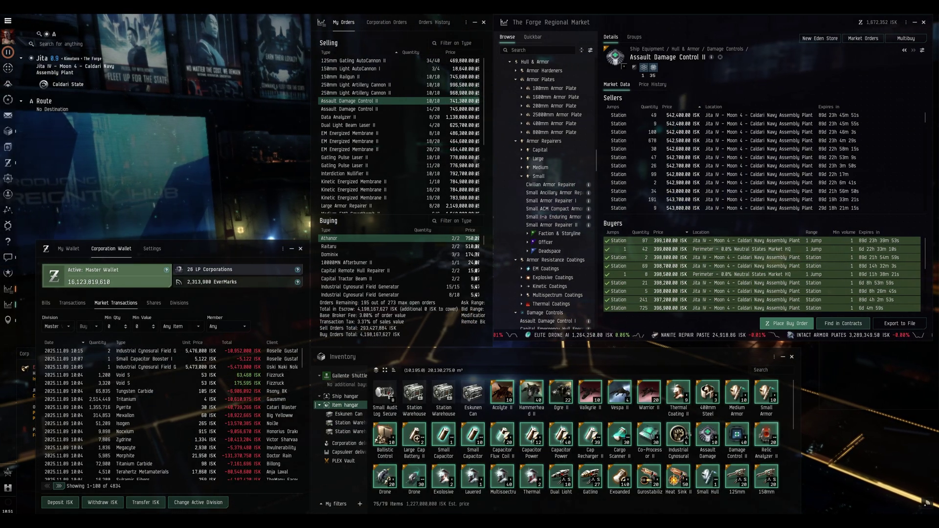
scroll(690, 435, down, 5)
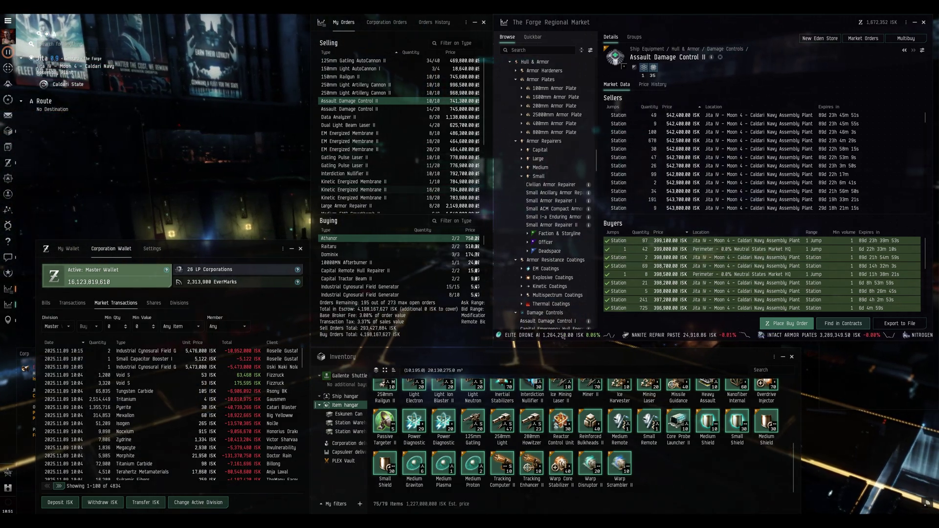
click(678, 472)
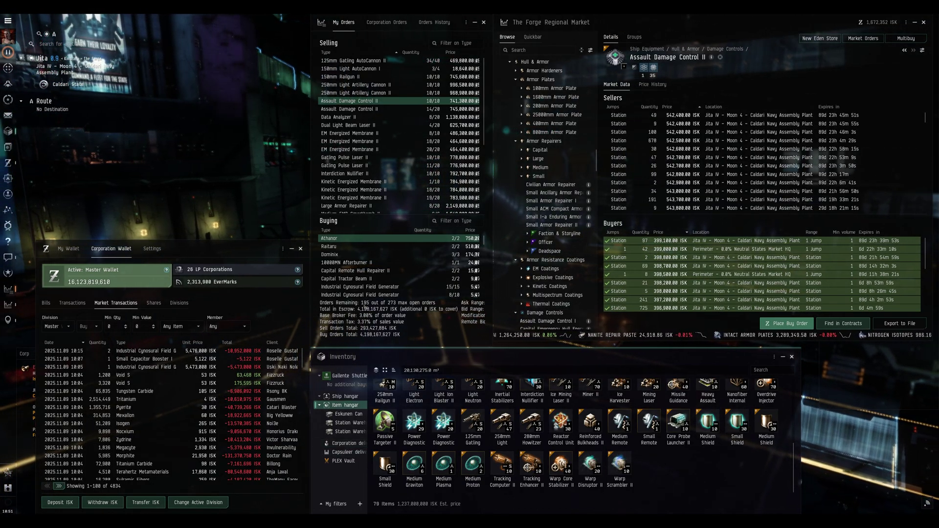
click(341, 443)
drag(414, 393, 342, 405)
click(342, 405)
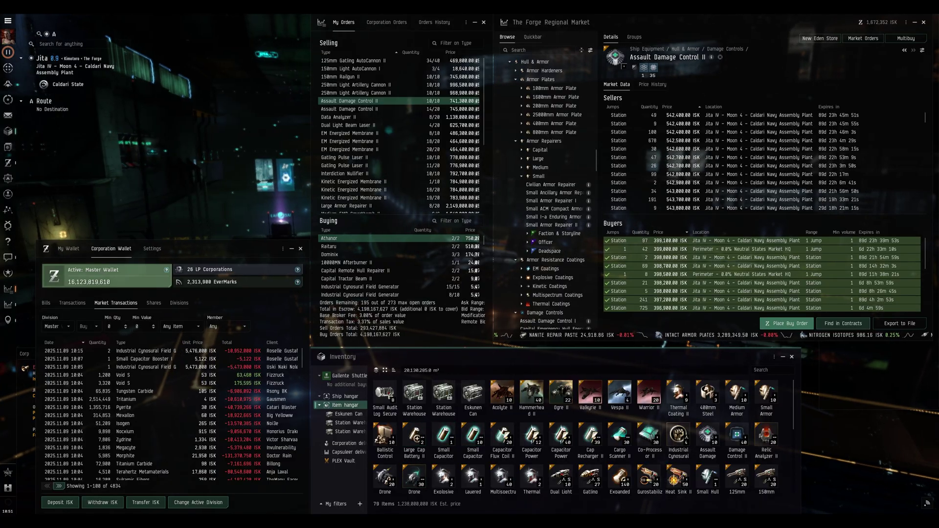
key(alt+Tab)
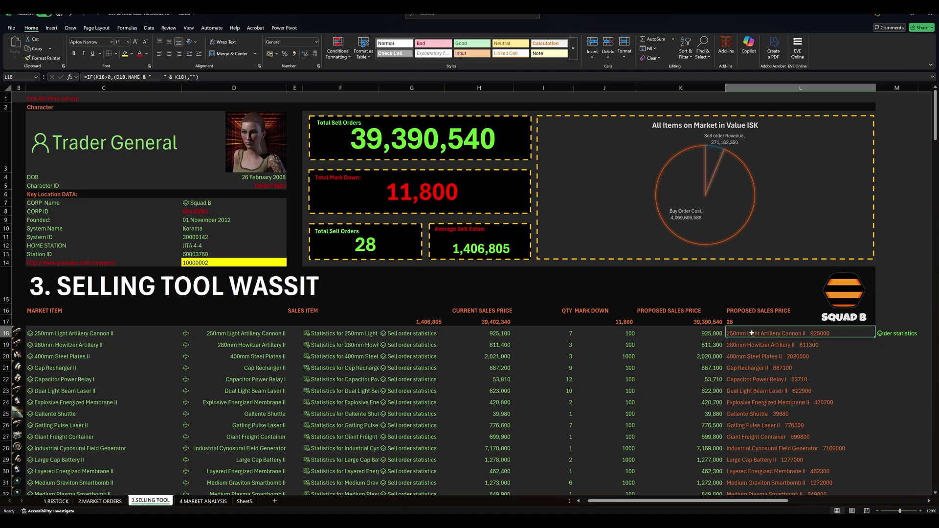
Step: Copy the proposed sales prices in L18:L30 to paste into EVE Online, then return to Excel
drag(751, 333, 781, 470)
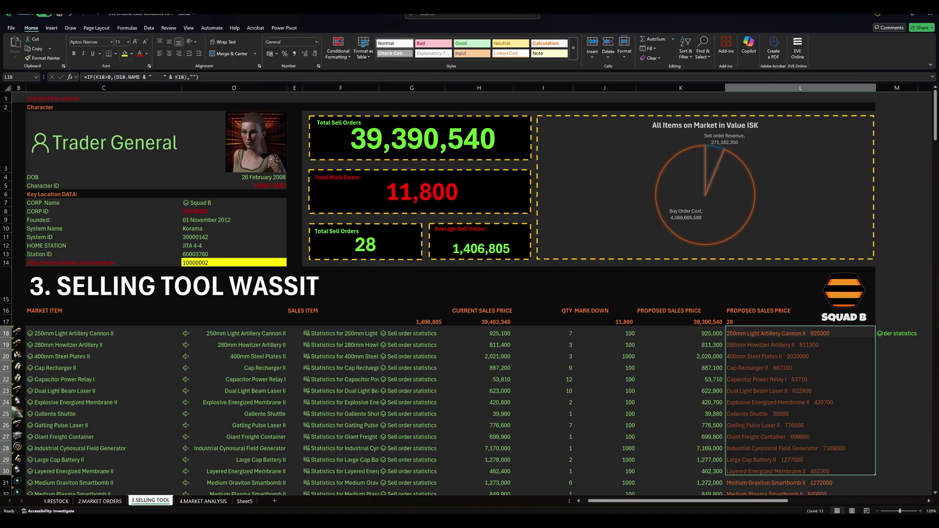
key(ctrl+c)
key(alt+Tab)
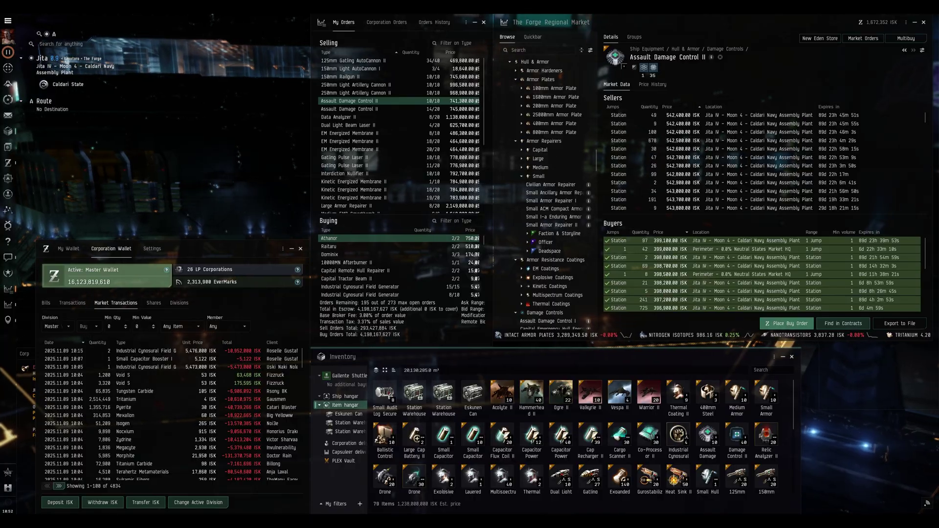
key(alt+Tab)
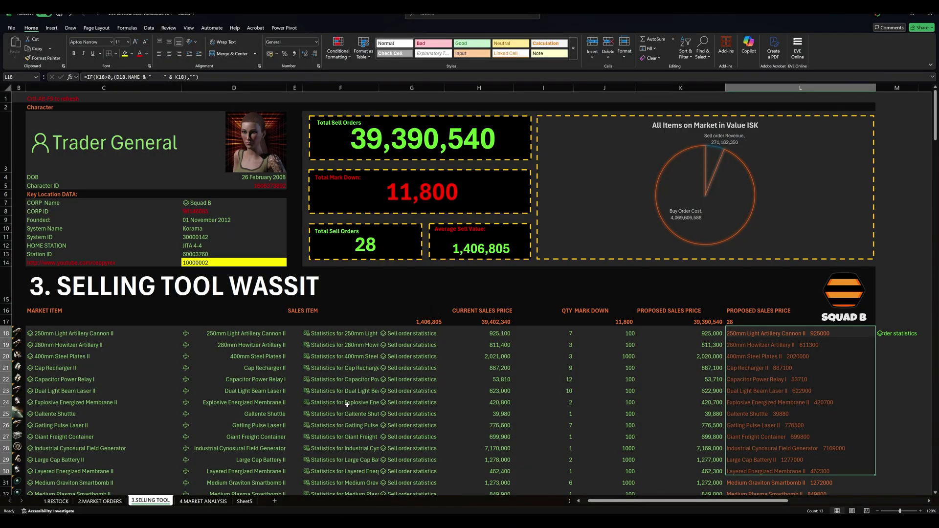
Step: Look through the Restock, Market Orders and Selling Tool sheets, ending on 4.MARKET ANALYSIS
click(56, 501)
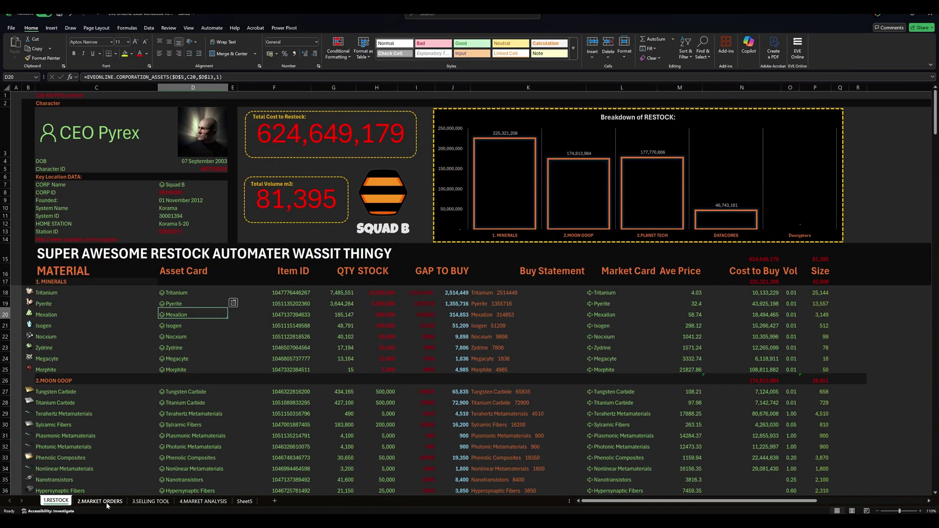
click(100, 501)
click(151, 502)
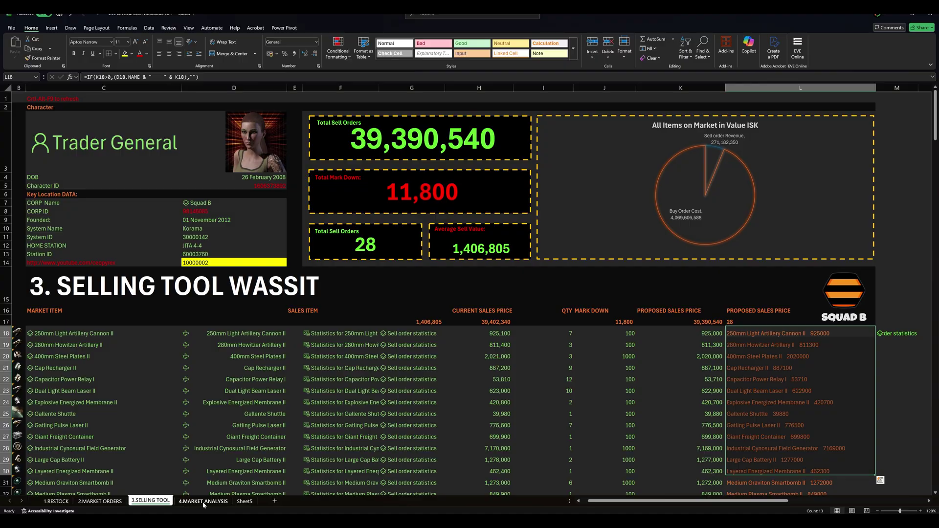
click(203, 502)
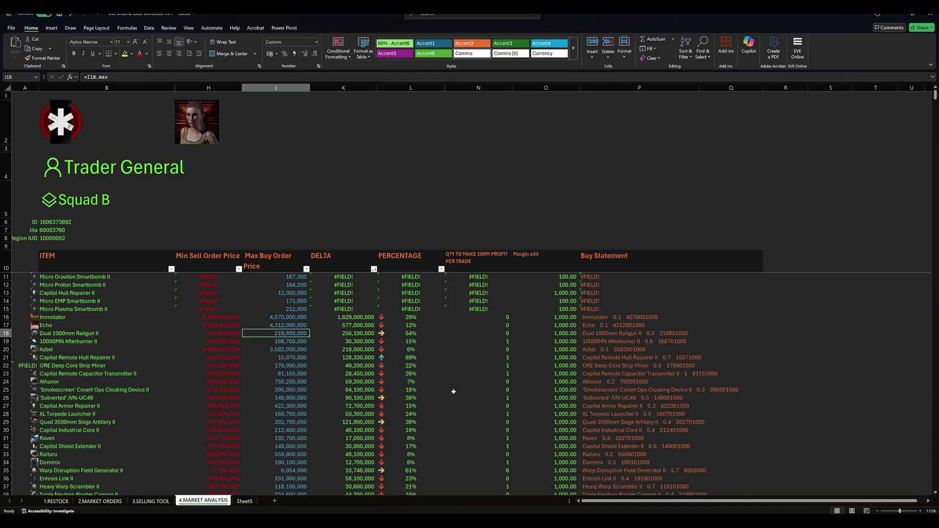
Step: Zoom the Market Analysis sheet in to 140% for easier reading
click(920, 511)
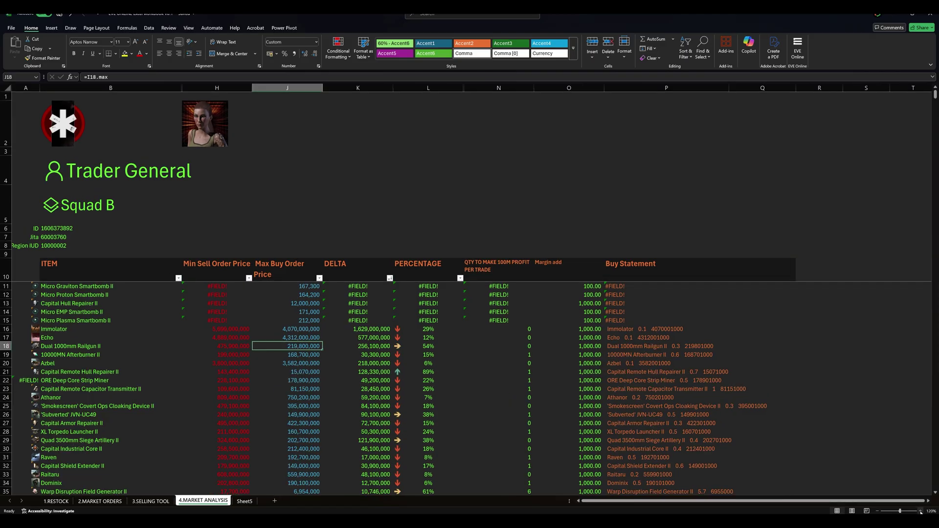
click(920, 511)
click(919, 511)
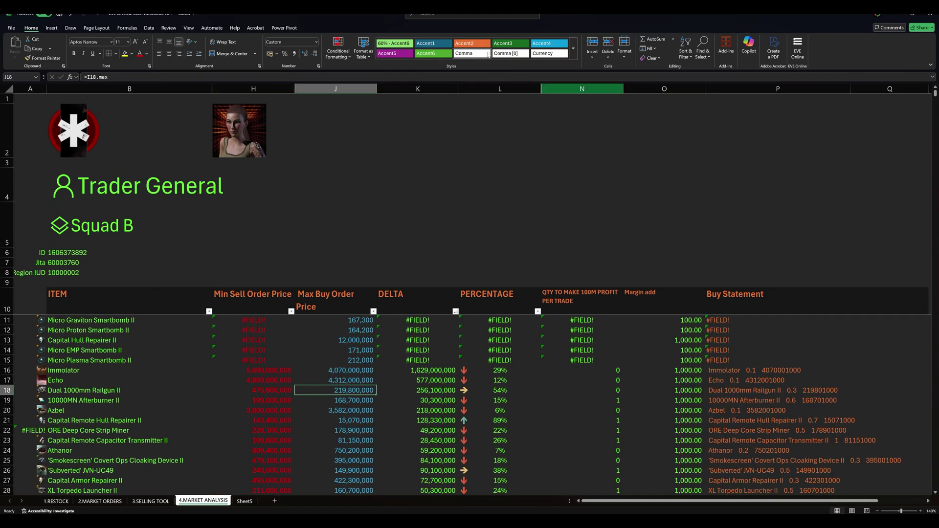
scroll(155, 309, down, 3)
scroll(157, 317, up, 3)
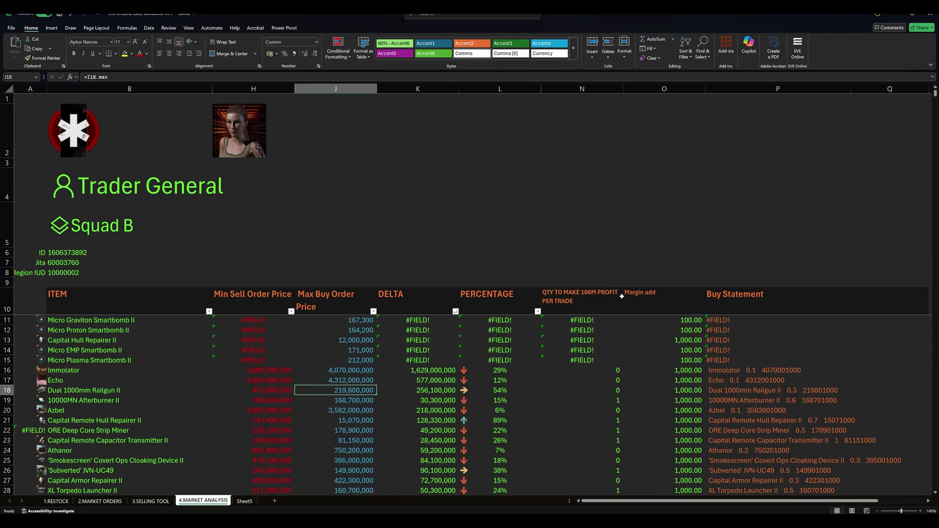
scroll(489, 406, down, 4)
scroll(124, 267, up, 4)
Step: Collapse the banner rows above the table and scroll down the item list
drag(7, 247, 7, 114)
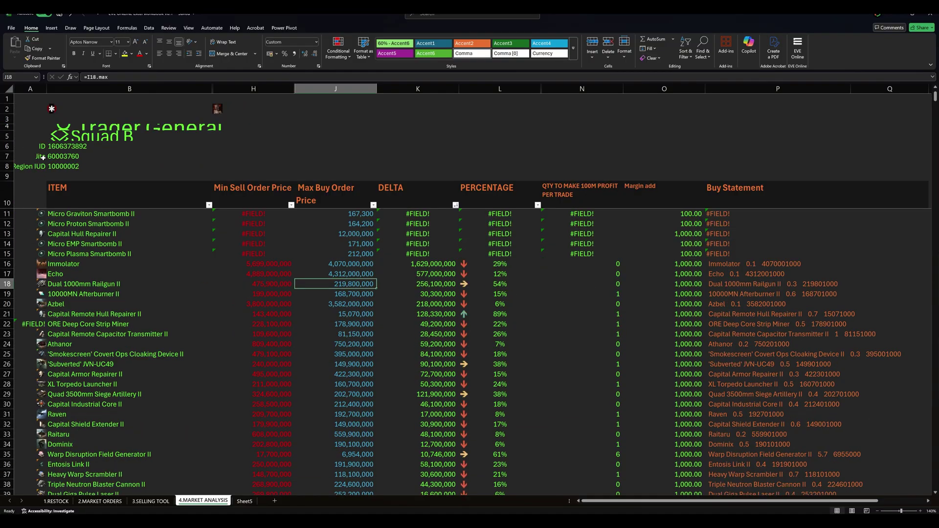
click(78, 219)
scroll(107, 355, down, 13)
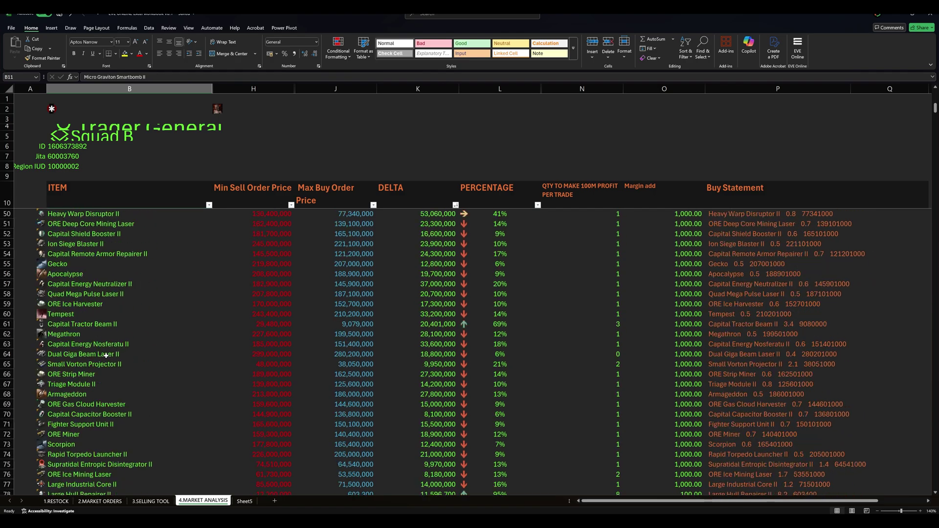
scroll(106, 356, down, 10)
click(244, 500)
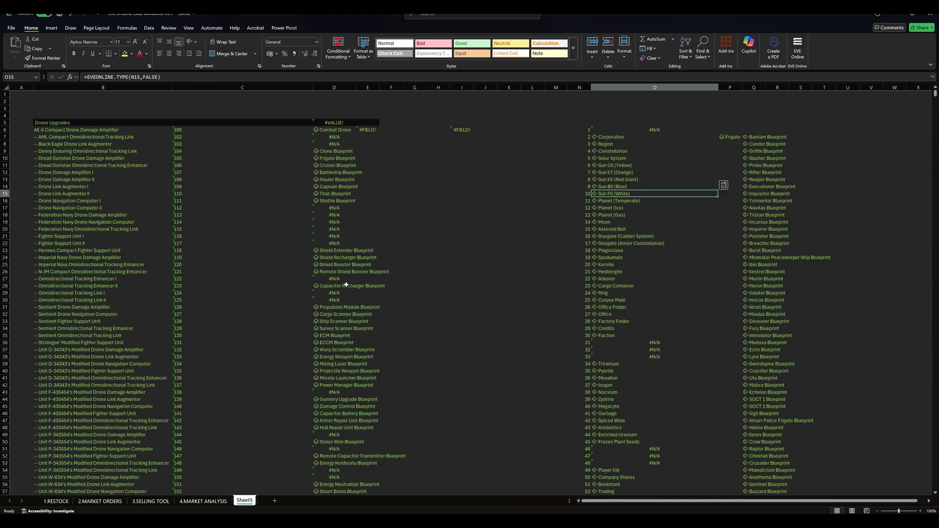
scroll(463, 387, down, 20)
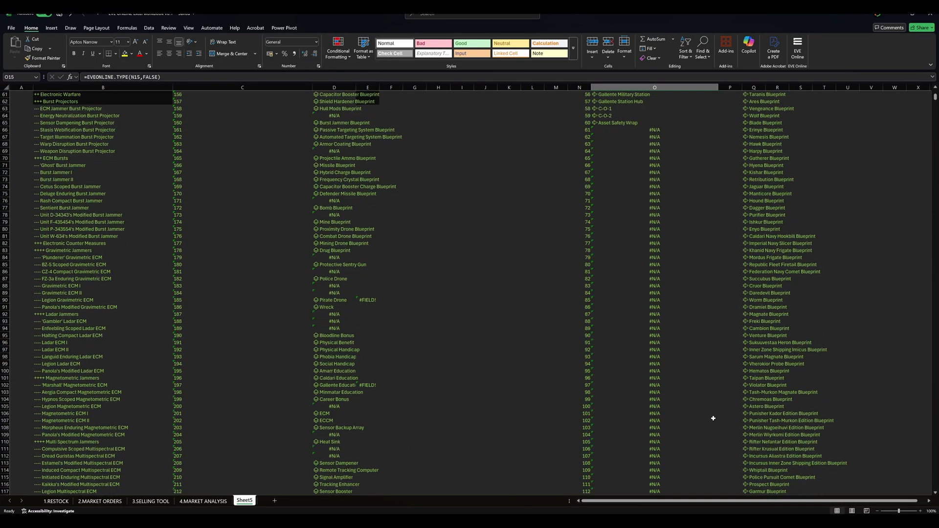
click(56, 500)
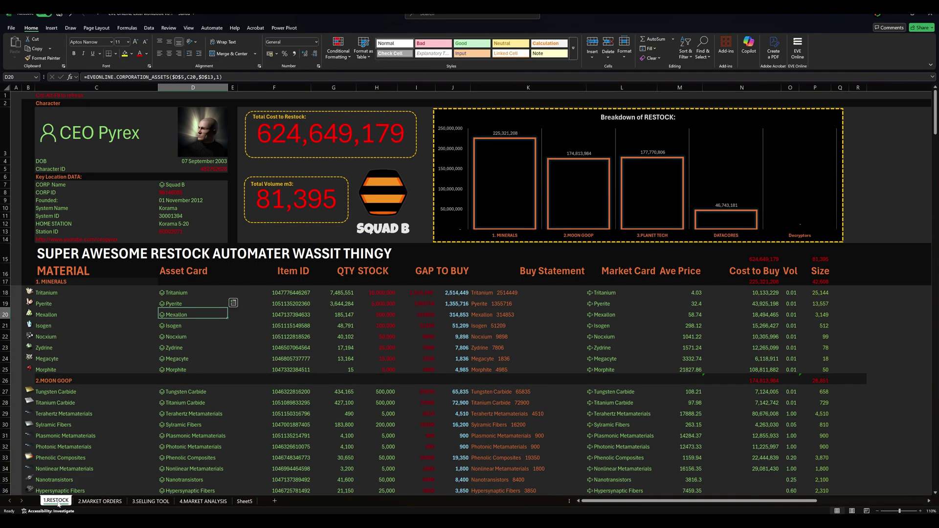
click(203, 501)
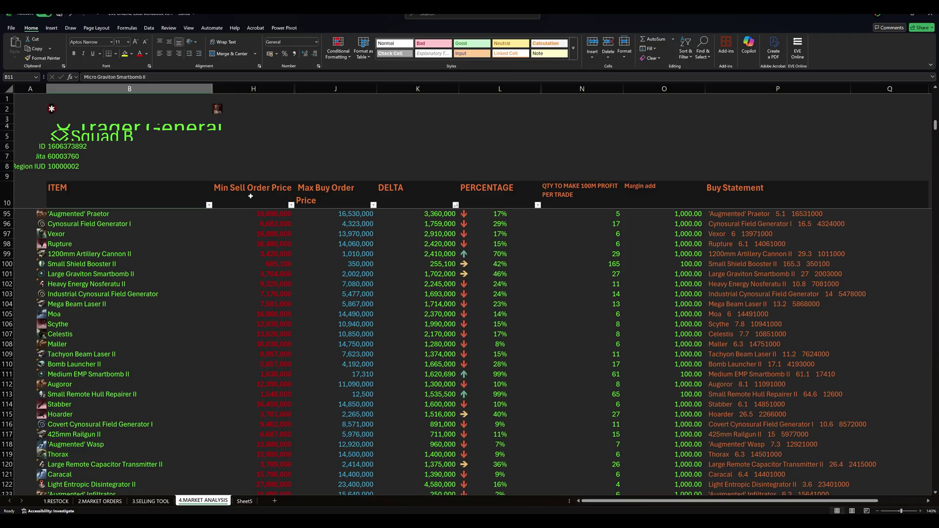
click(60, 216)
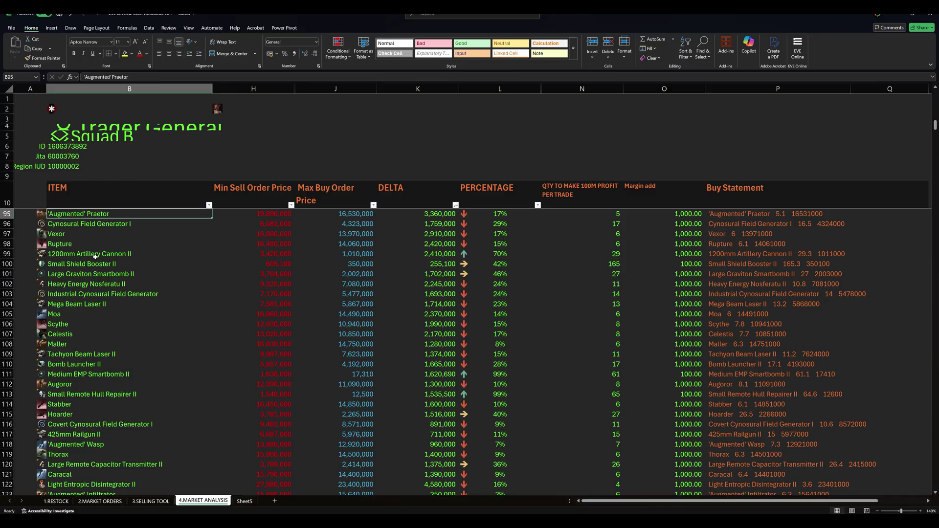
click(239, 198)
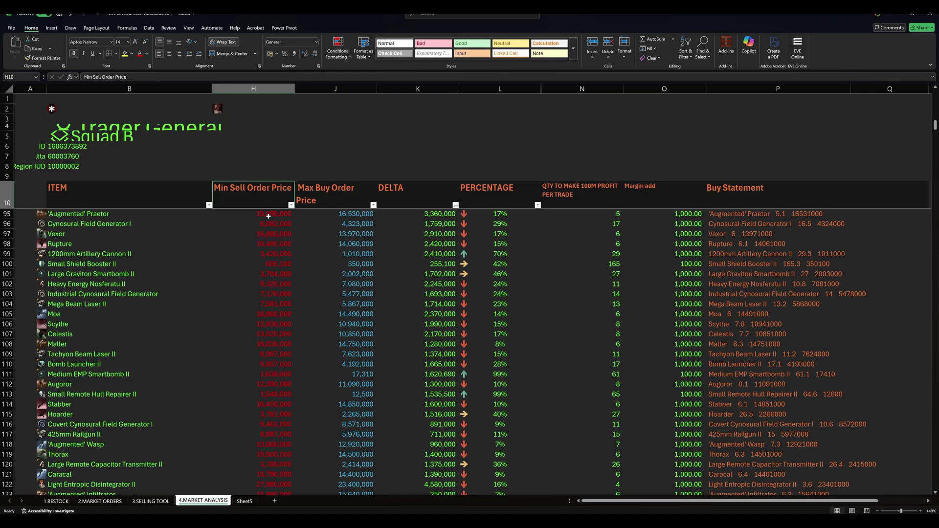
click(329, 188)
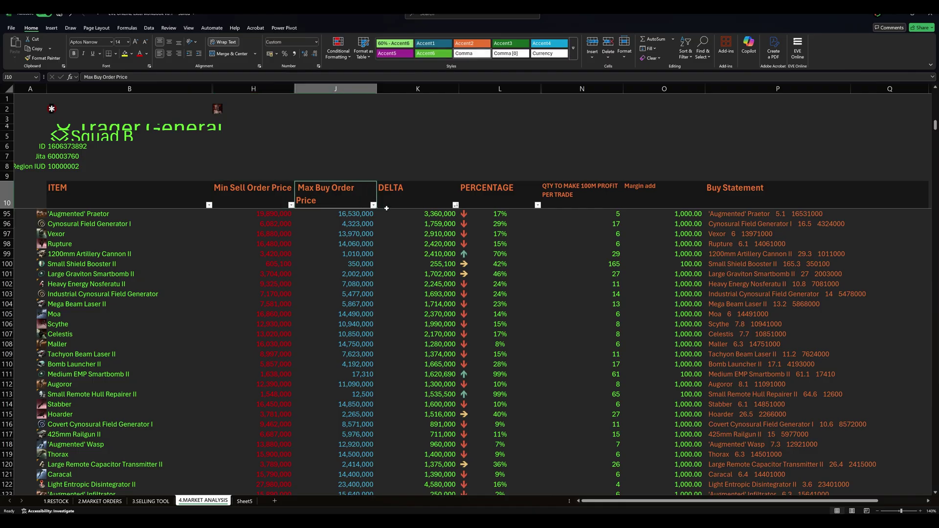
click(392, 205)
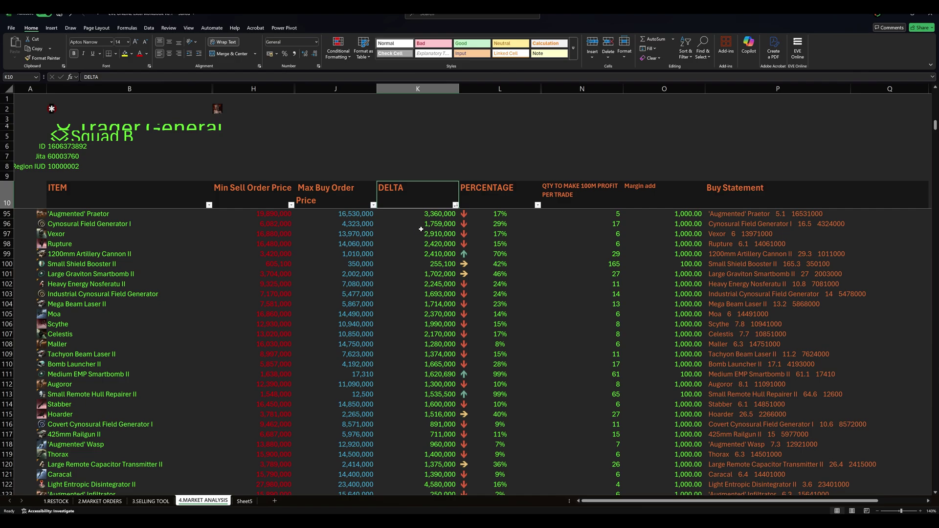
click(262, 214)
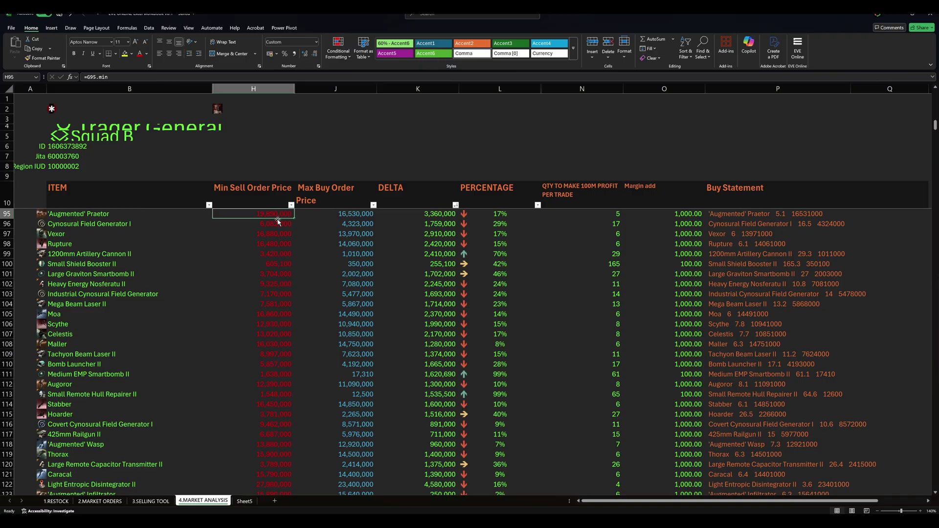
click(328, 211)
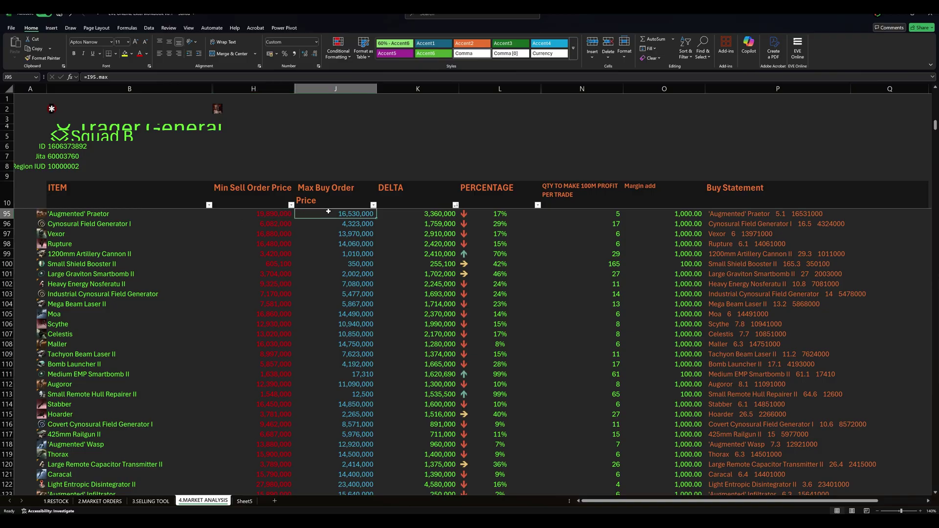
click(254, 214)
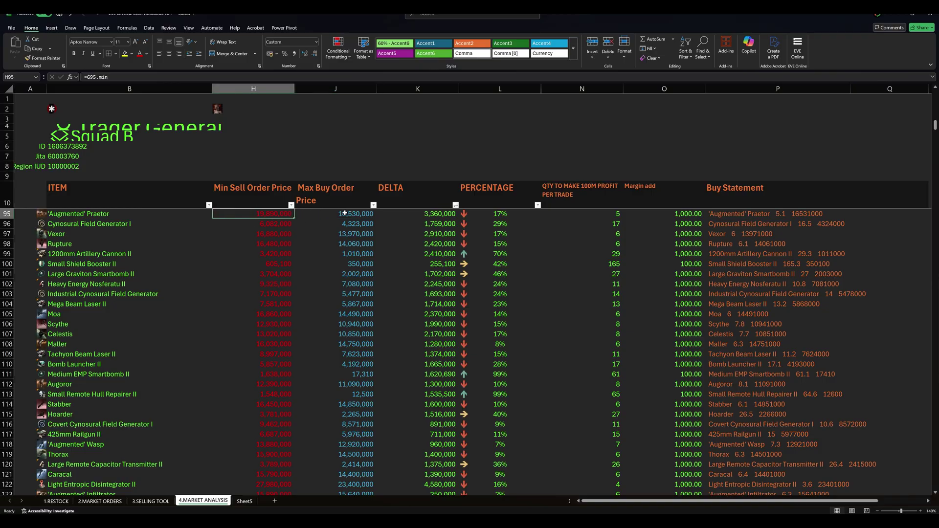
click(344, 213)
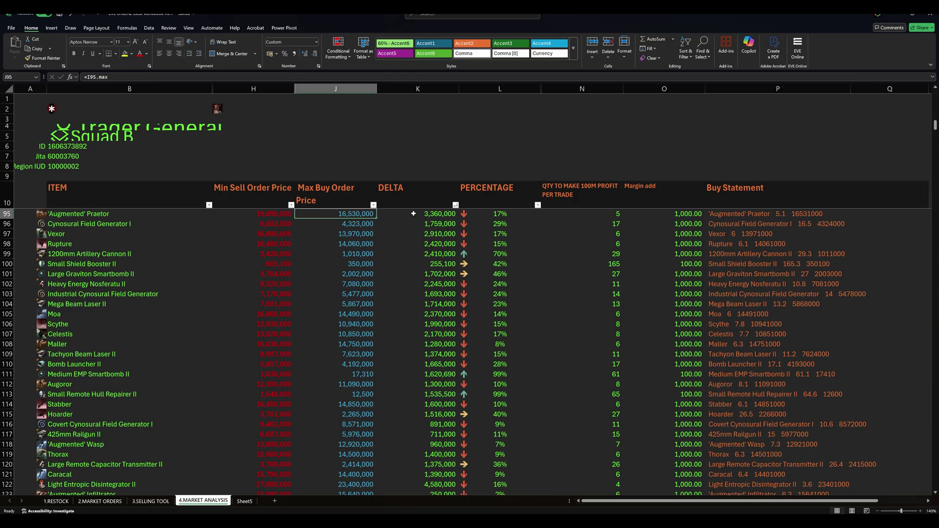
drag(414, 214, 417, 315)
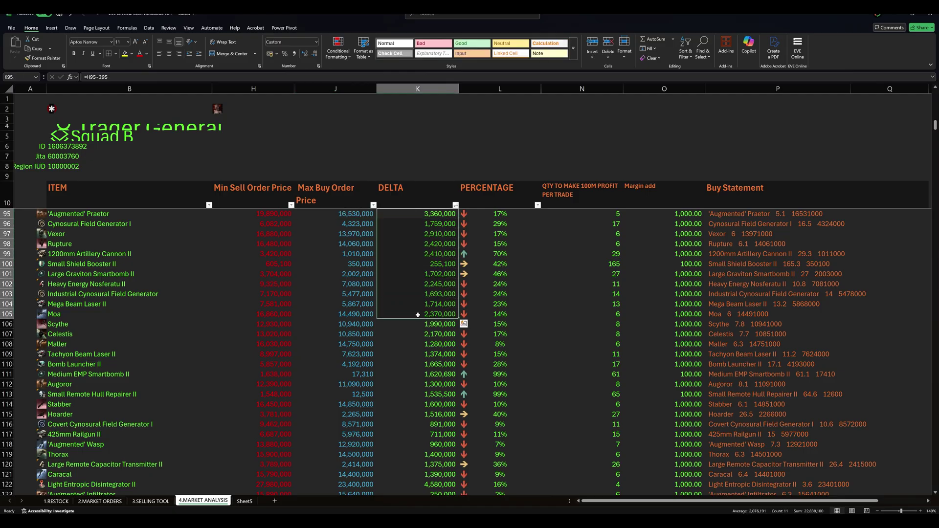
click(501, 215)
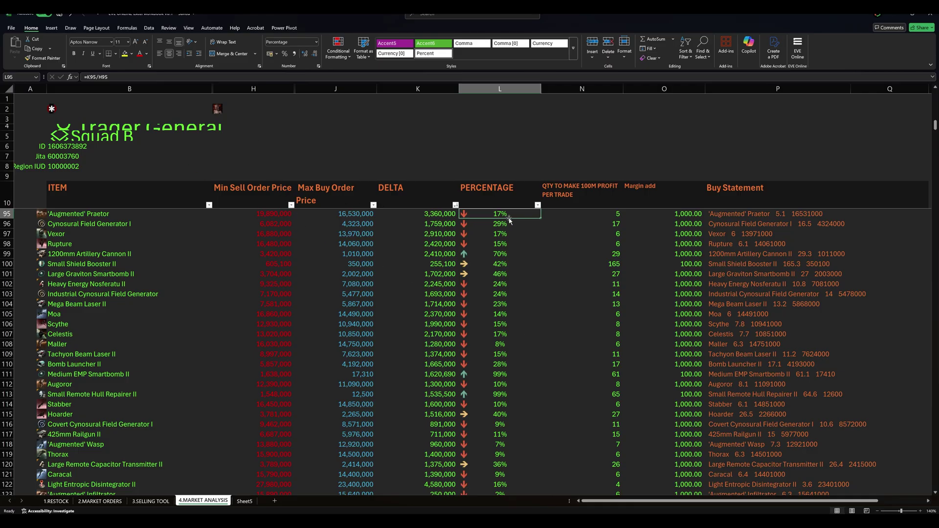
Step: Sort Market Analysis by PERCENTAGE largest to smallest and highlight the Small Remote Hull Repairer II row
click(538, 205)
click(479, 224)
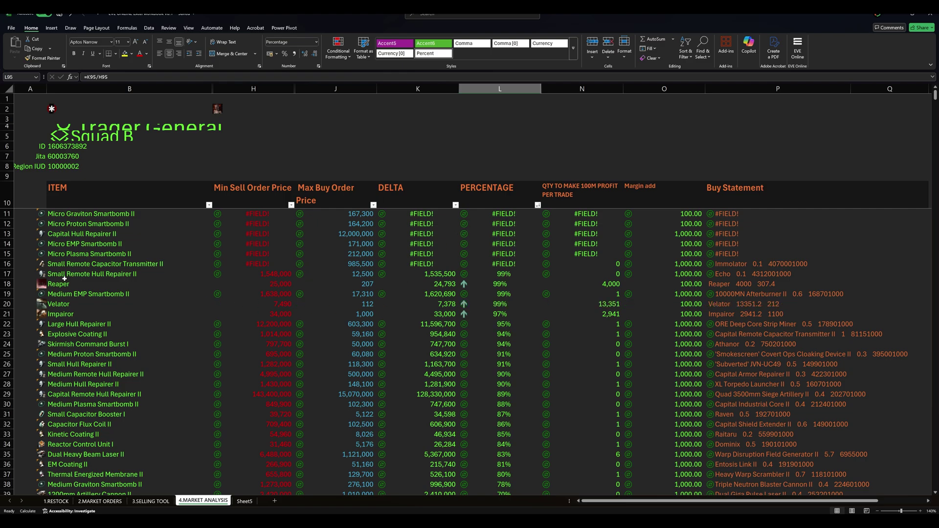
drag(64, 278, 782, 274)
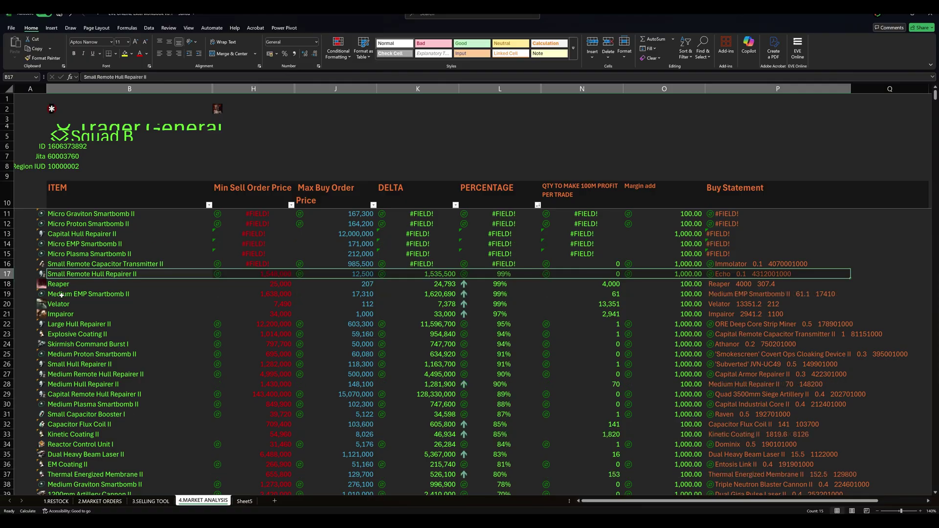
click(148, 297)
drag(148, 298, 440, 296)
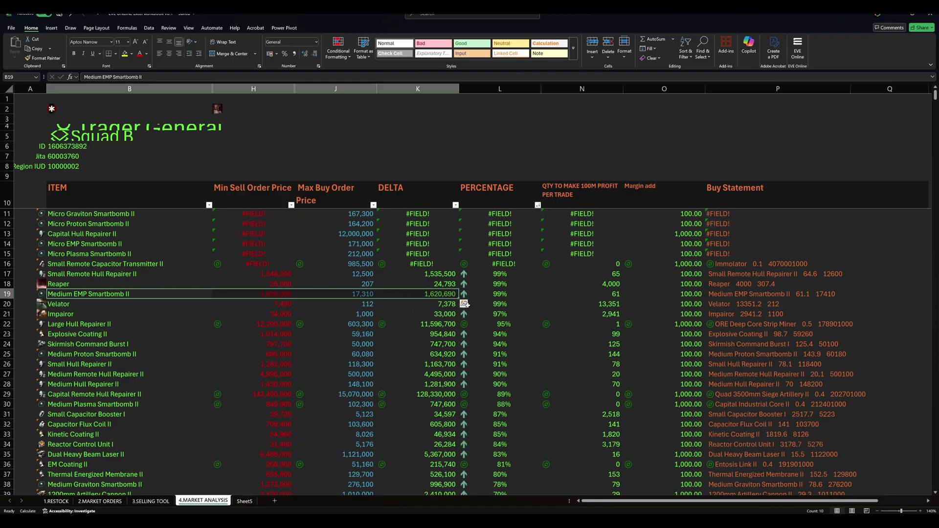
drag(80, 324, 438, 324)
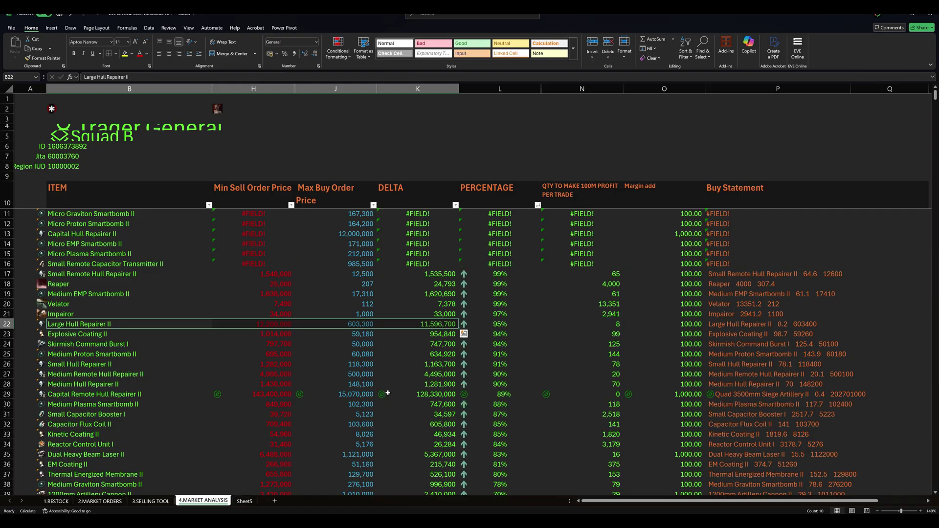
click(364, 325)
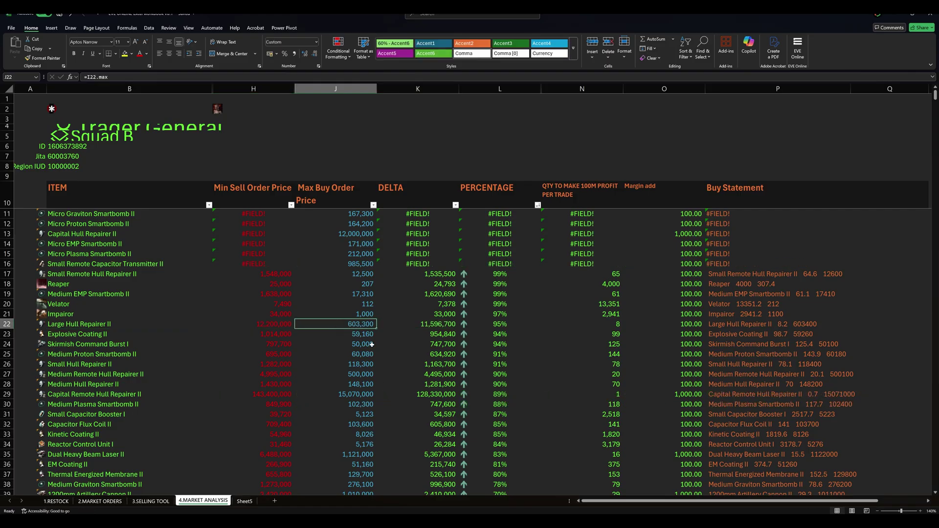
click(422, 324)
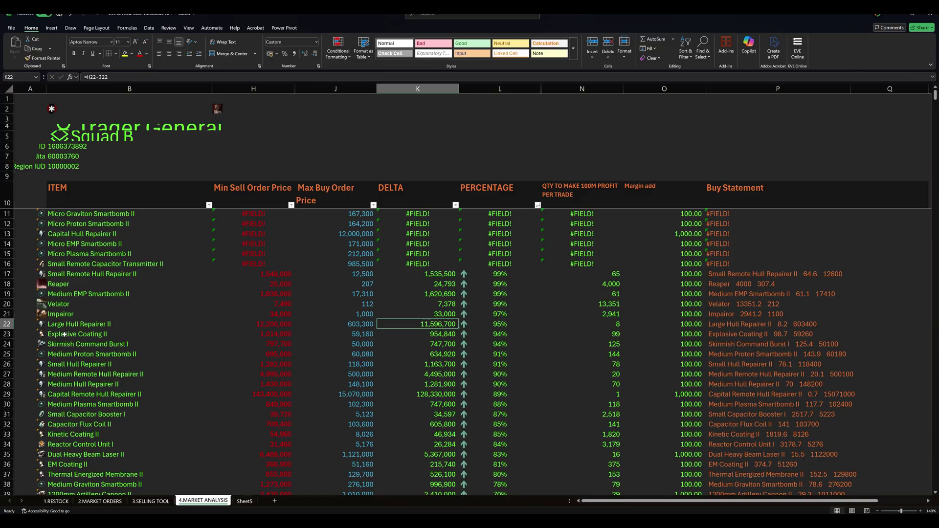
click(58, 356)
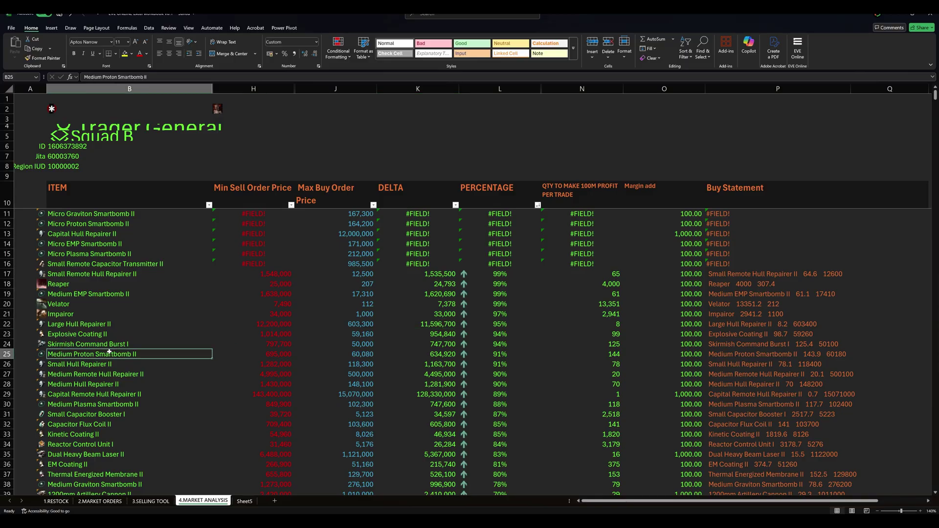
drag(109, 352, 113, 342)
click(182, 347)
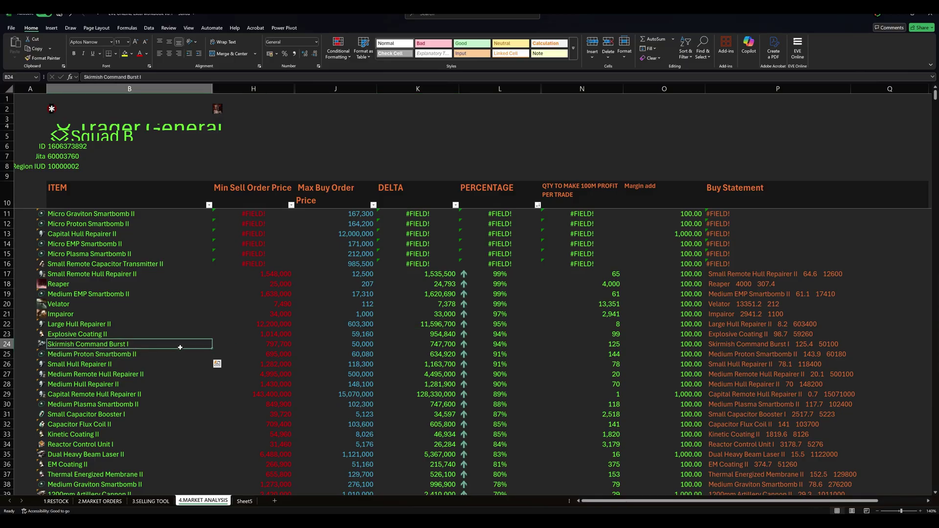
drag(181, 347, 420, 345)
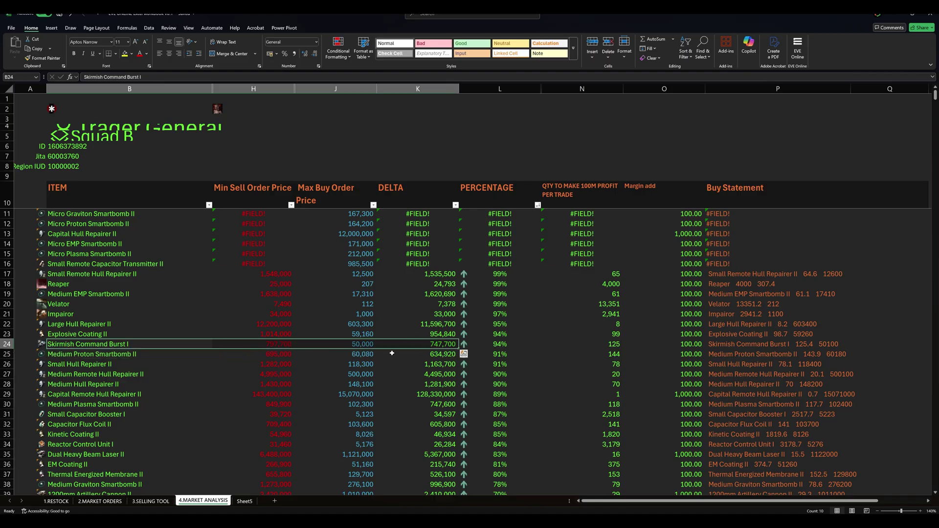
click(69, 336)
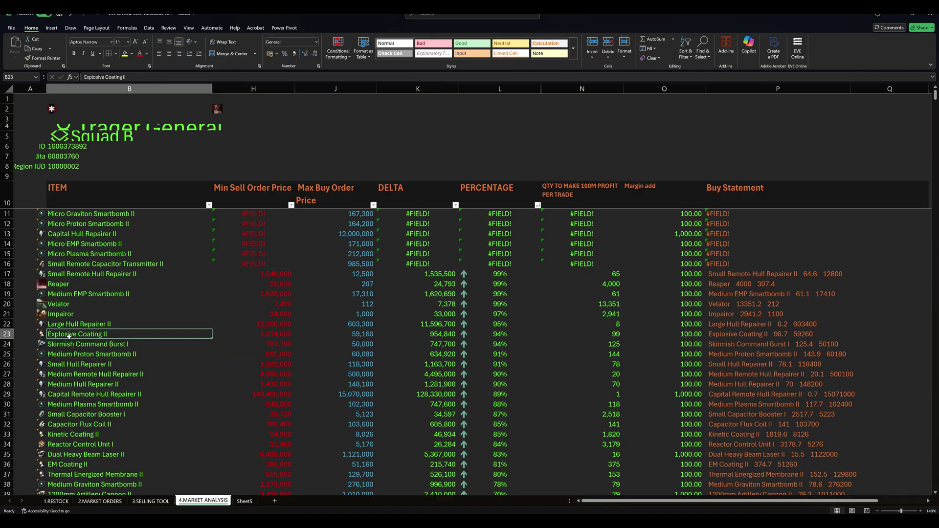
drag(69, 336, 405, 337)
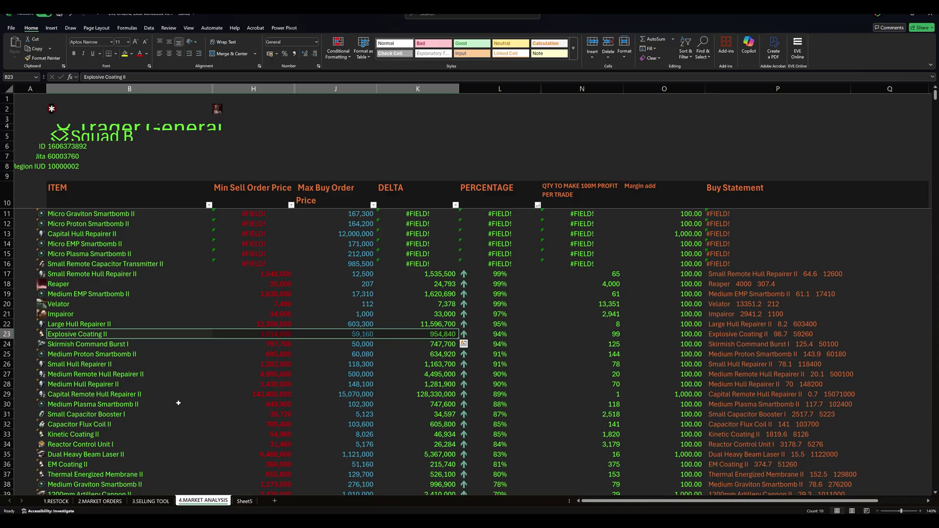
scroll(73, 391, down, 3)
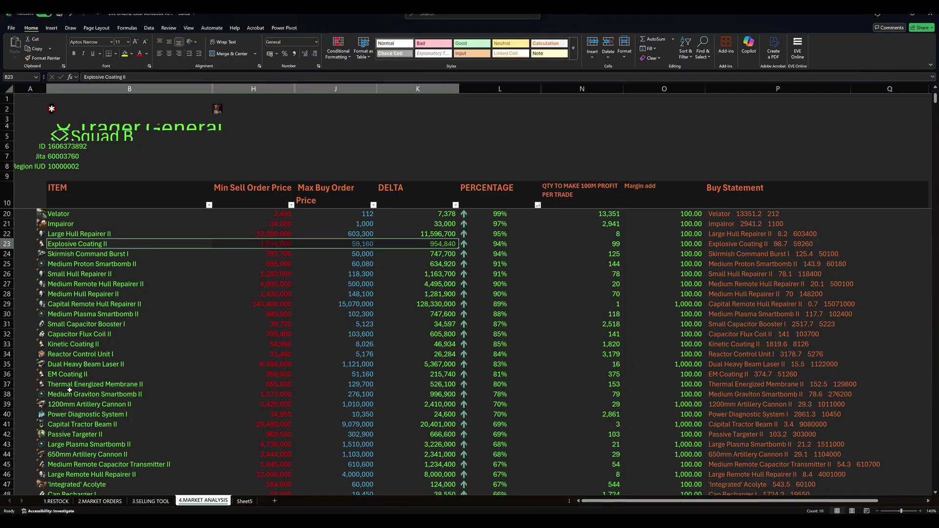
drag(62, 404, 454, 404)
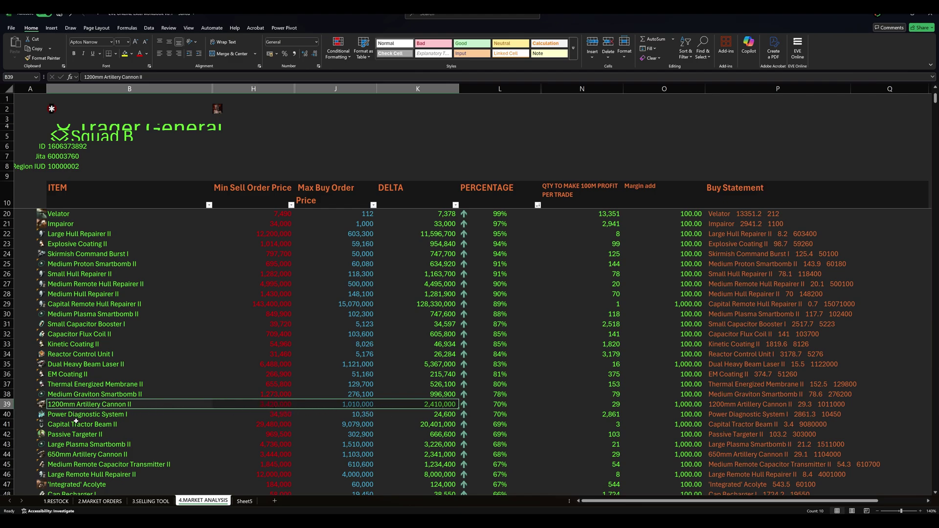
drag(74, 424, 440, 424)
click(65, 304)
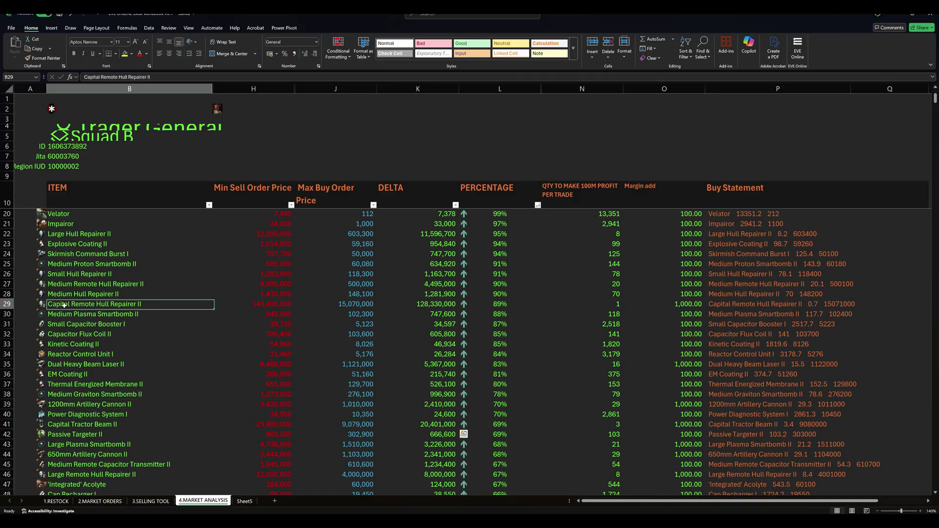
drag(206, 305, 438, 309)
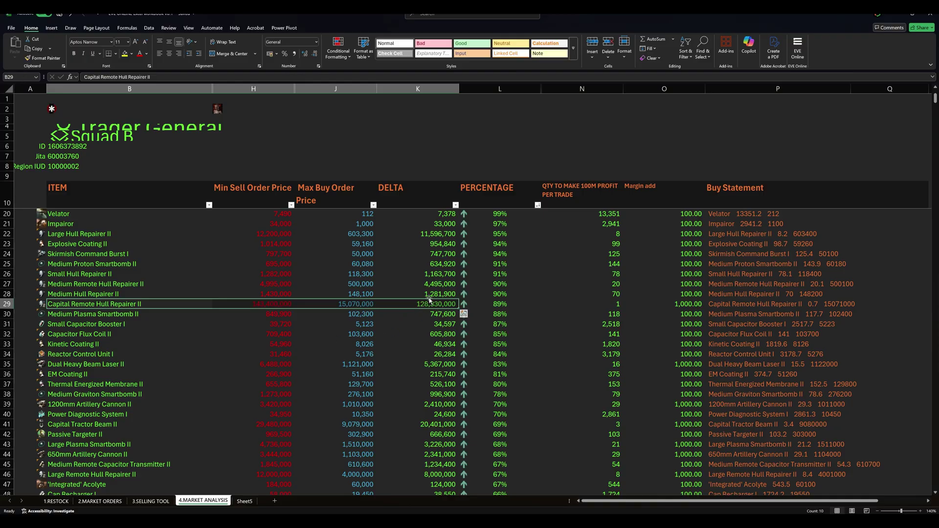
scroll(326, 355, down, 9)
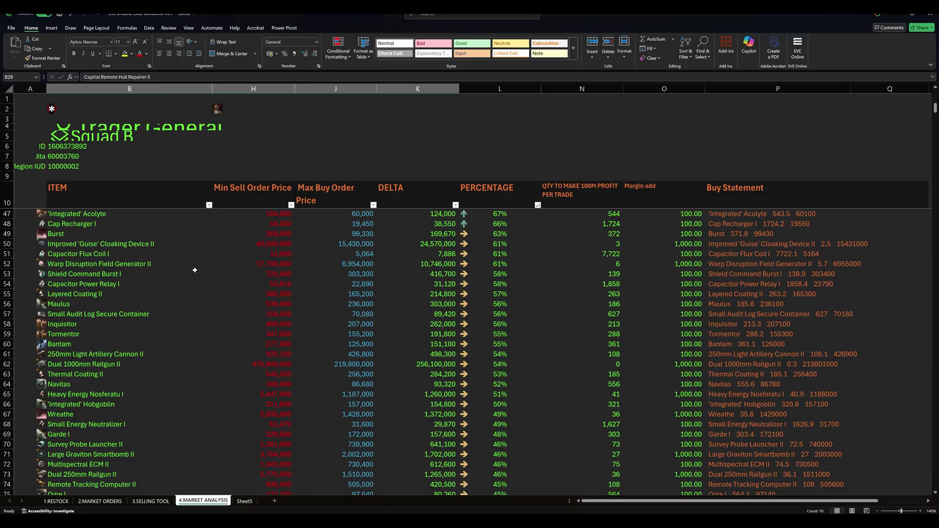
drag(55, 345, 434, 346)
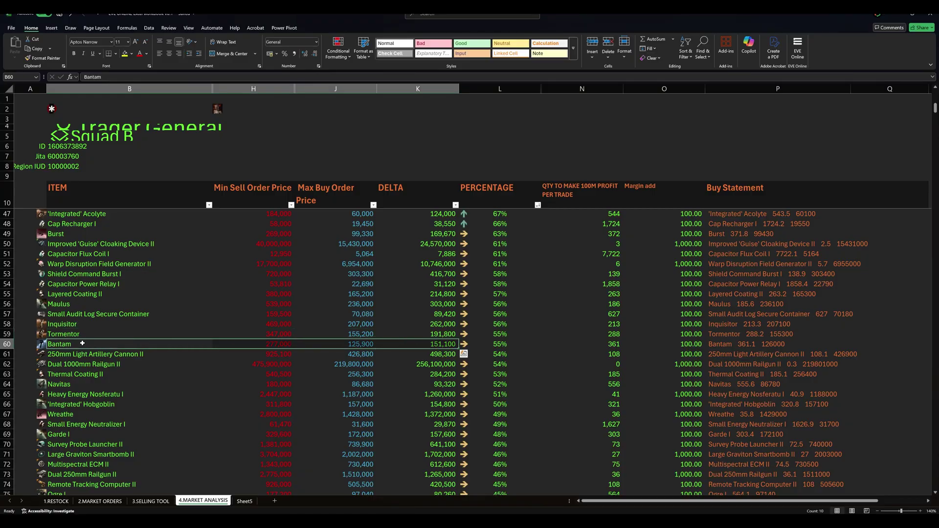
drag(55, 304, 413, 304)
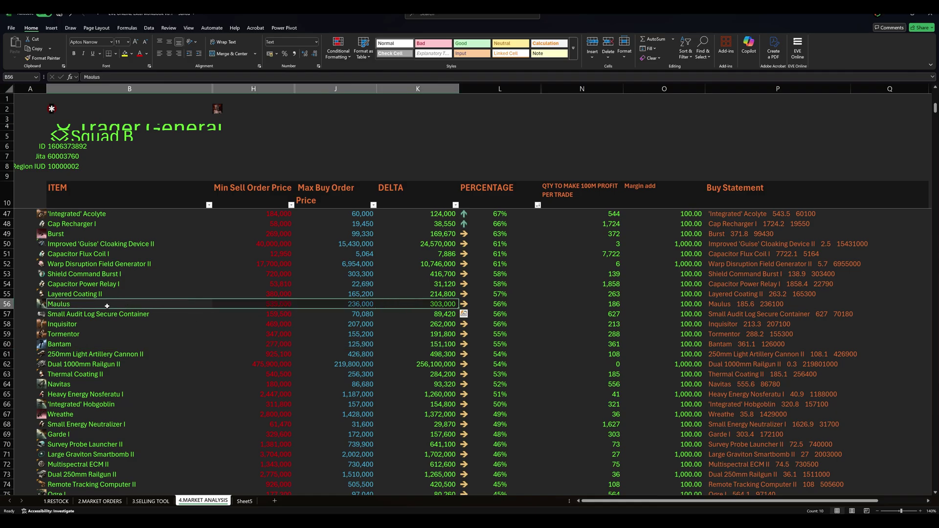
scroll(98, 342, down, 5)
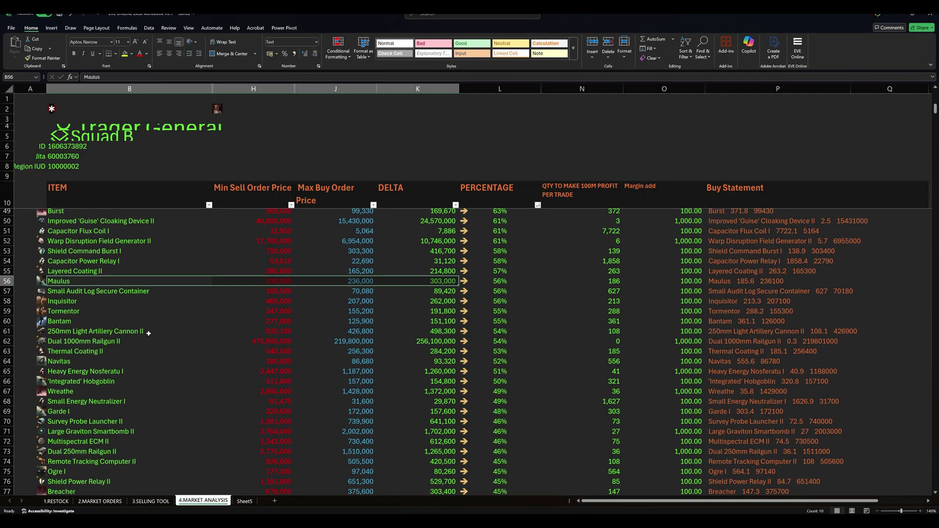
scroll(128, 353, down, 1)
drag(62, 394, 453, 394)
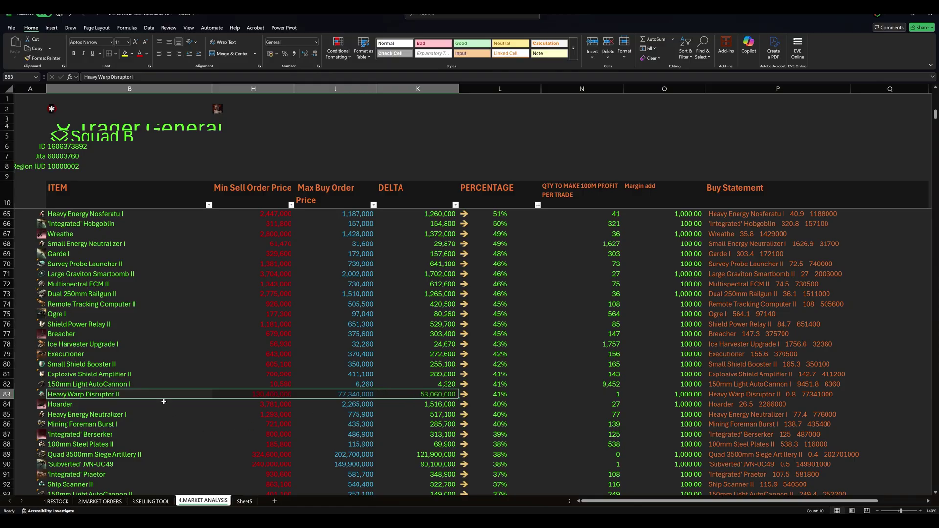
scroll(163, 402, down, 6)
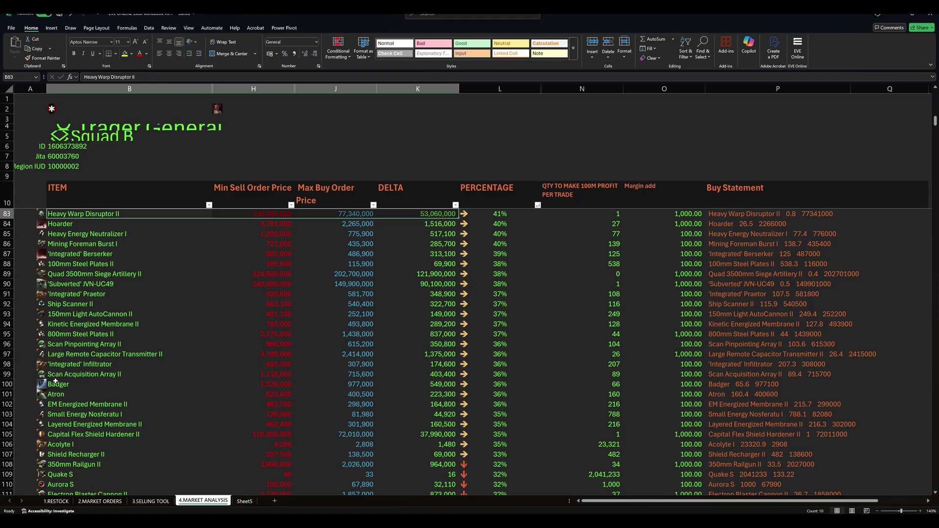
scroll(69, 399, down, 2)
drag(64, 394, 435, 395)
scroll(316, 415, down, 15)
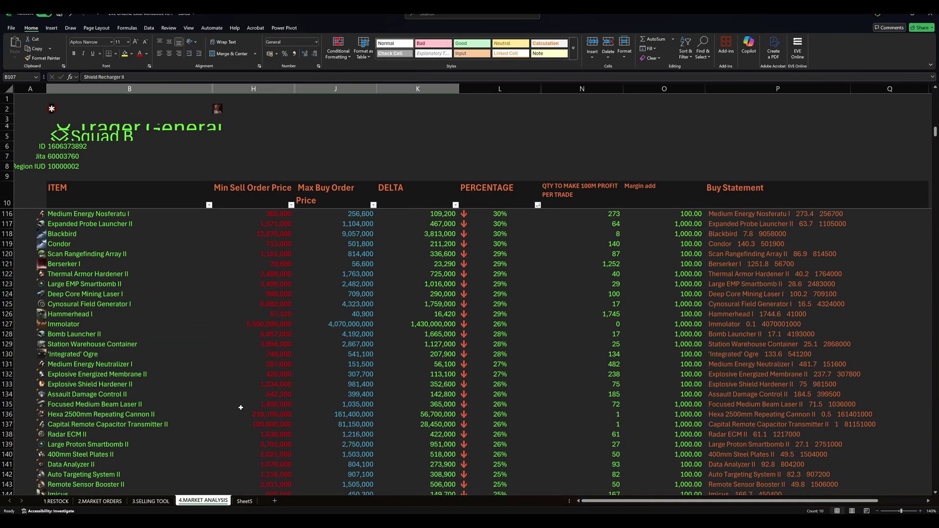
Step: Sort the list by DELTA largest to smallest and highlight the top Immolator row
click(456, 204)
click(395, 225)
drag(50, 273, 437, 275)
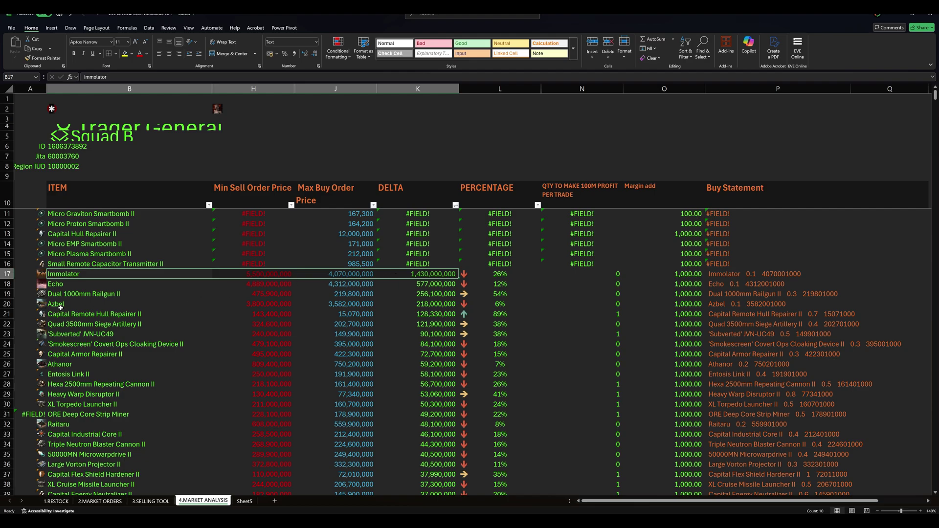
Step: Highlight the Azbel and Quad 3500mm Siege Artillery II rows, then scroll down the ranking
drag(56, 306, 442, 304)
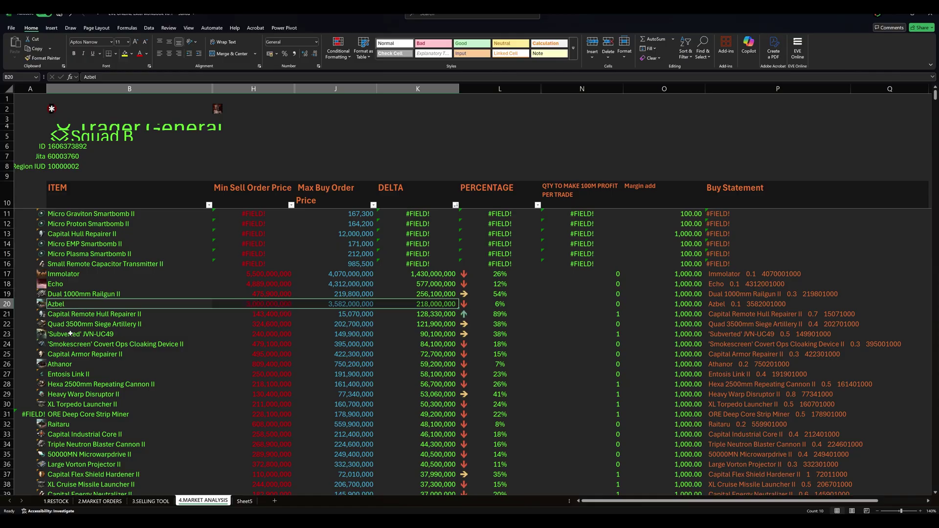
click(147, 323)
drag(150, 323, 412, 324)
scroll(453, 345, down, 9)
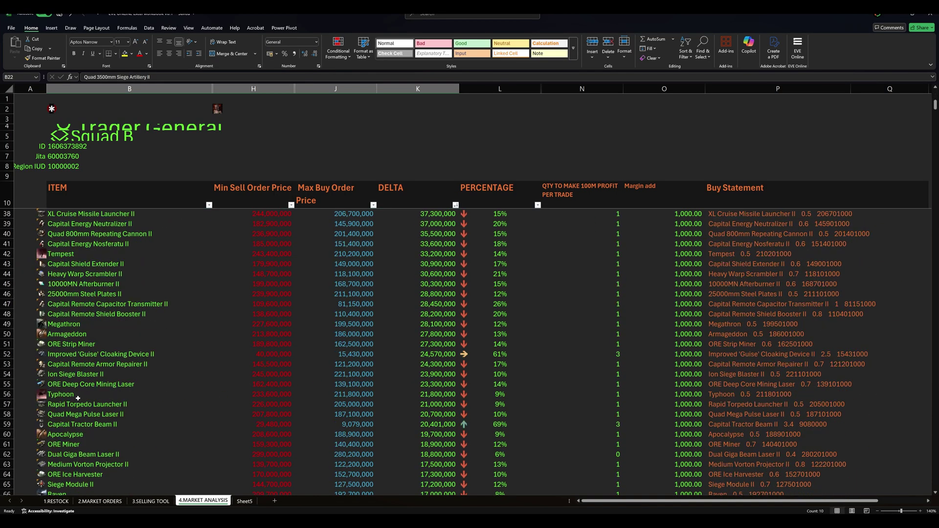
scroll(77, 398, down, 20)
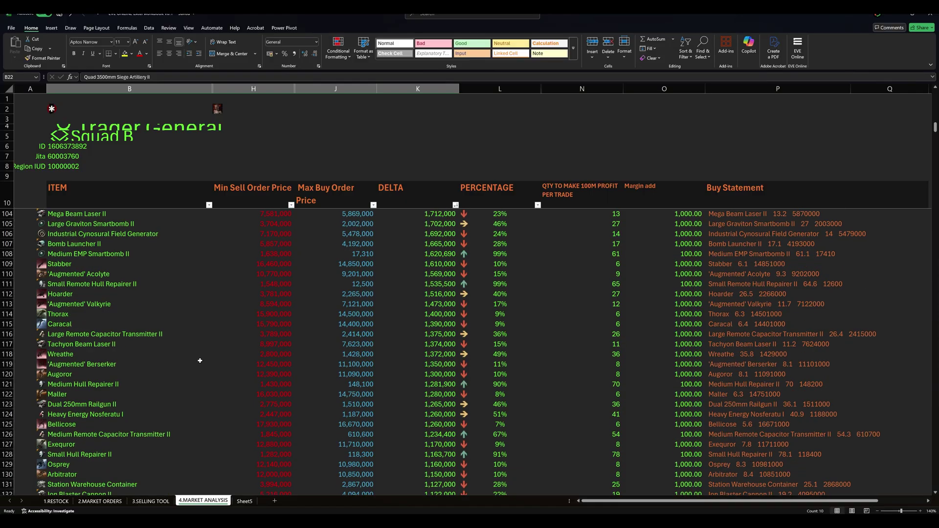
scroll(200, 360, down, 6)
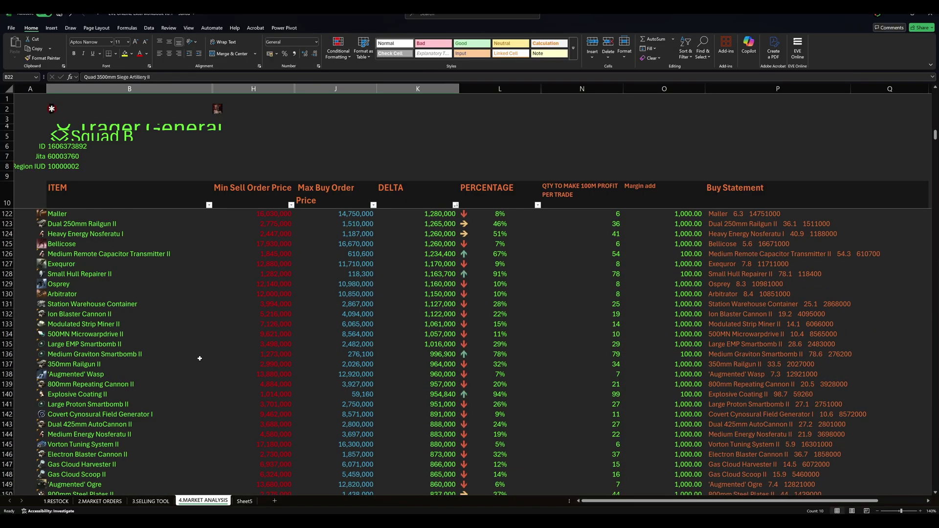
scroll(197, 348, down, 9)
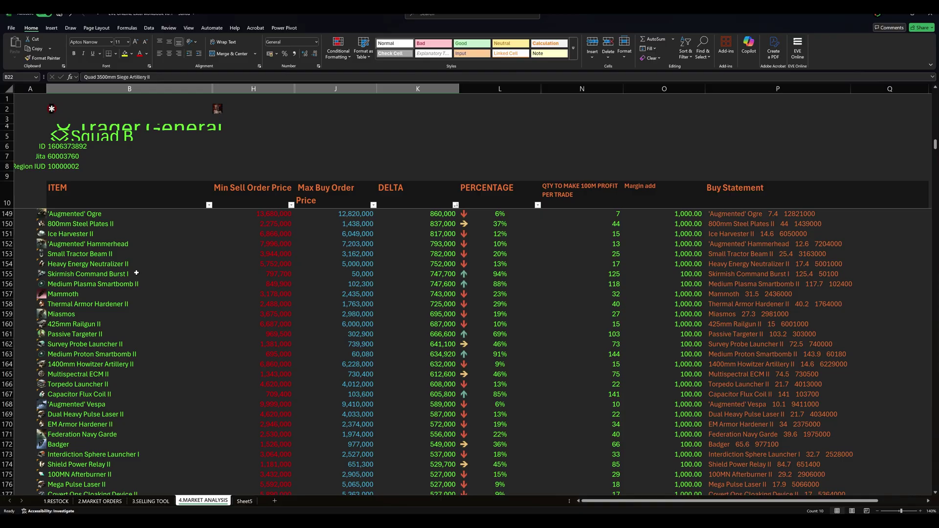
Step: Check the Selling Tool's CURRENT SALES PRICE column, then refresh all live EVE data from 1.RESTOCK
click(150, 500)
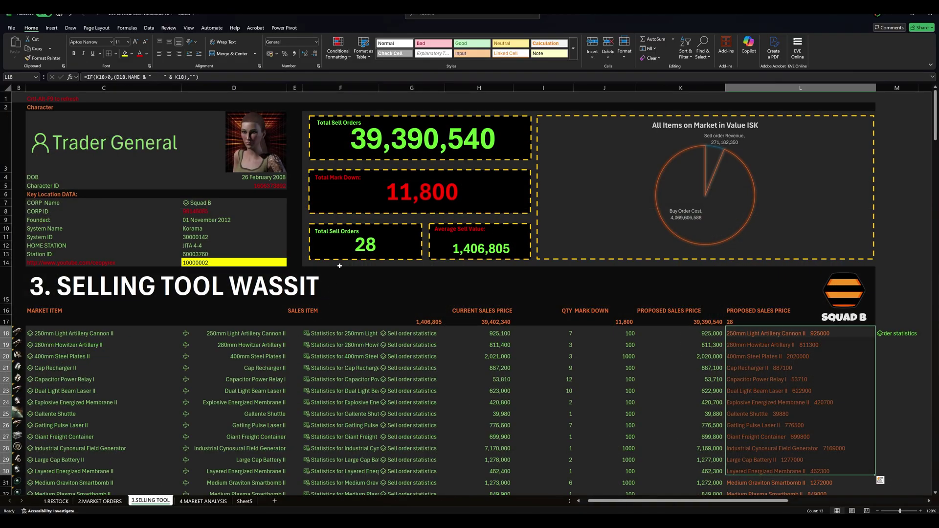
click(475, 308)
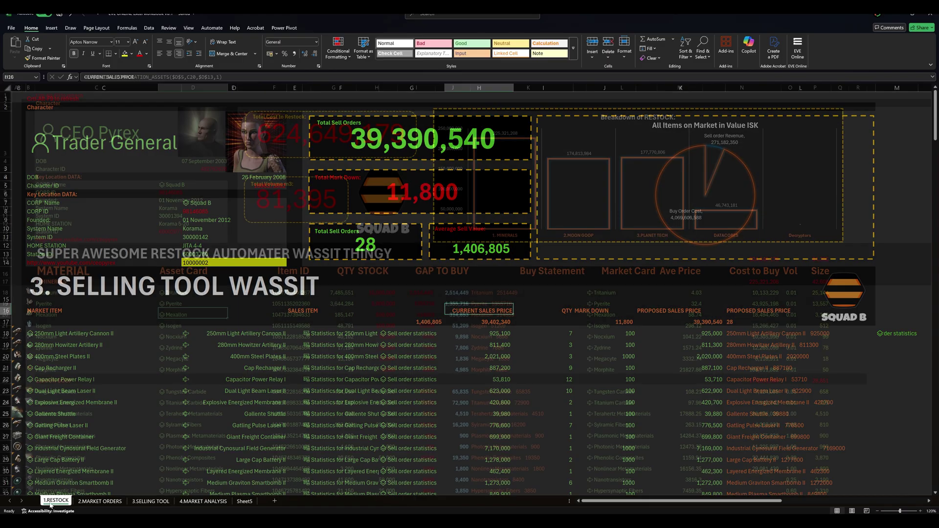
click(55, 501)
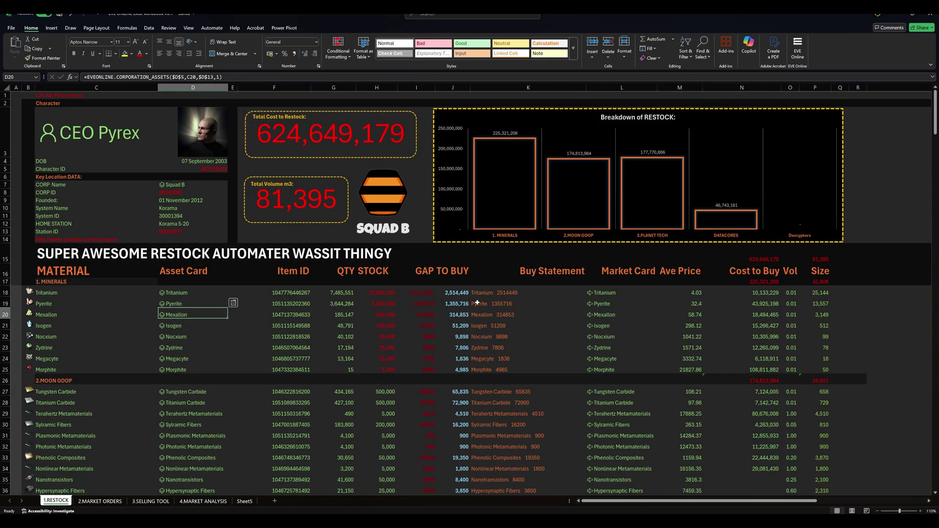
key(ctrl+alt+F5)
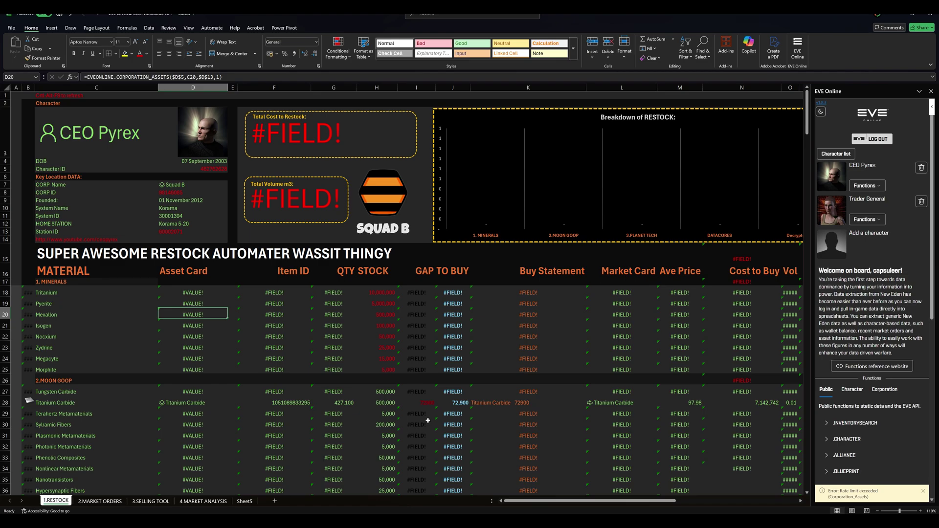
Step: Review Market Orders, Selling Tool, Market Analysis and Sheet5 in turn, scrolling Sheet5 to the top
click(92, 501)
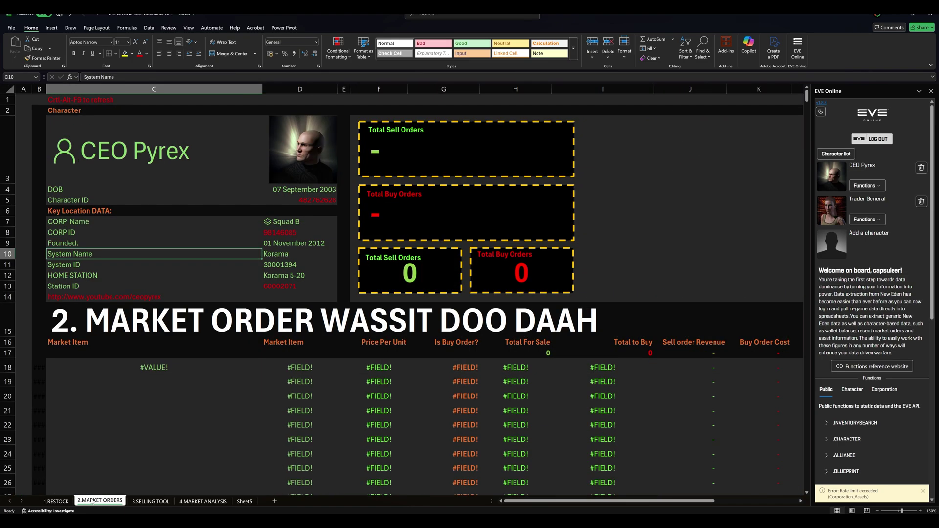
click(154, 502)
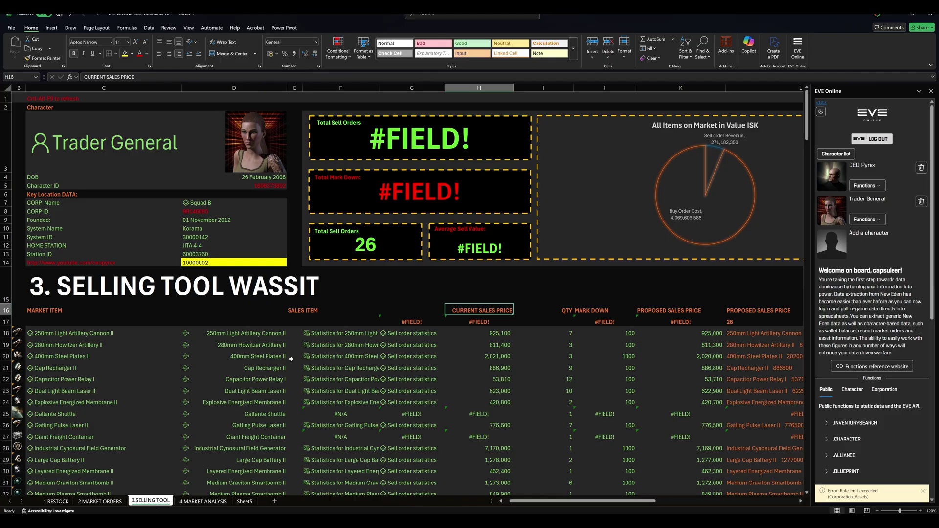
click(203, 501)
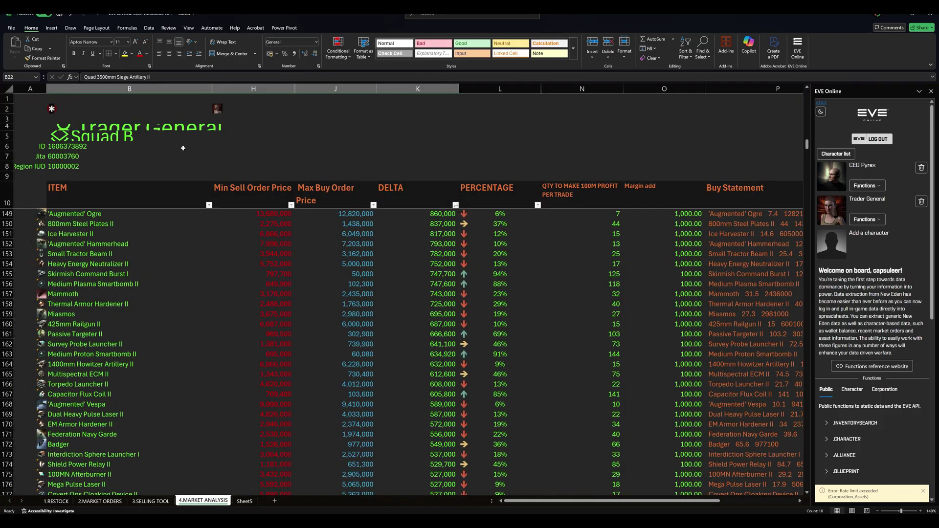
click(244, 501)
scroll(277, 226, up, 20)
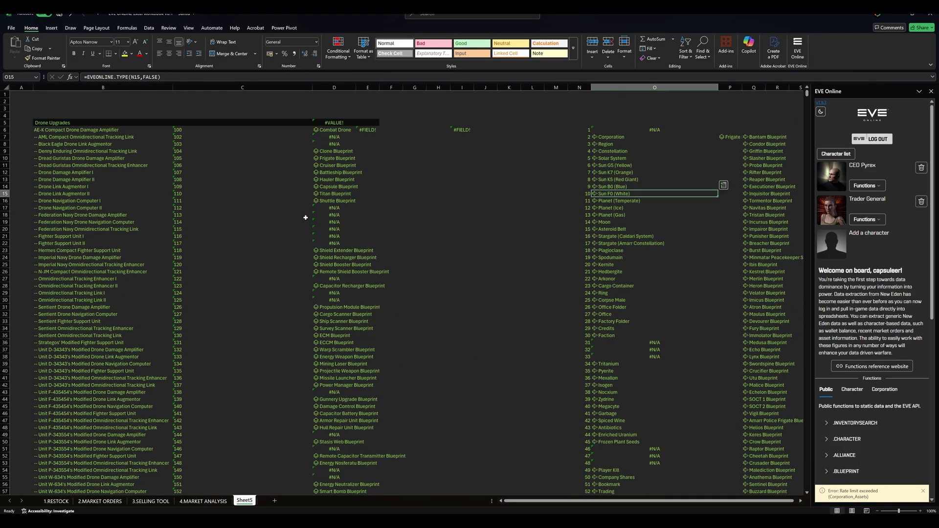
Step: On 1.RESTOCK, inspect the Mexalion, CORPORATION_ASSETS and header lookup formulas, then return to Market Analysis
click(60, 502)
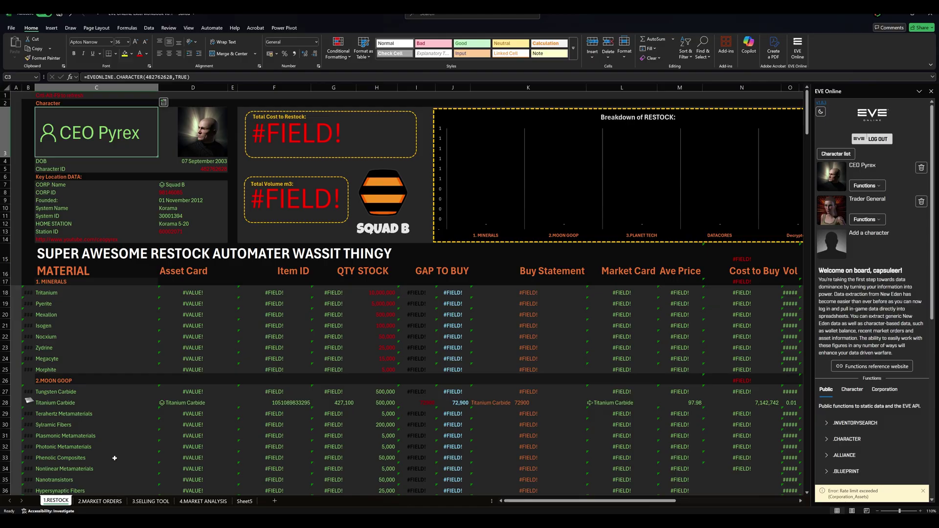
click(114, 315)
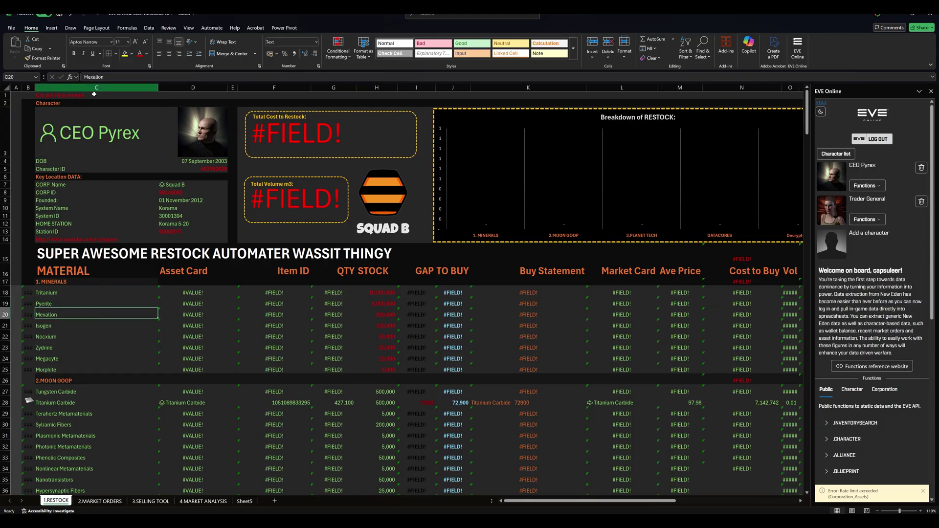
click(166, 303)
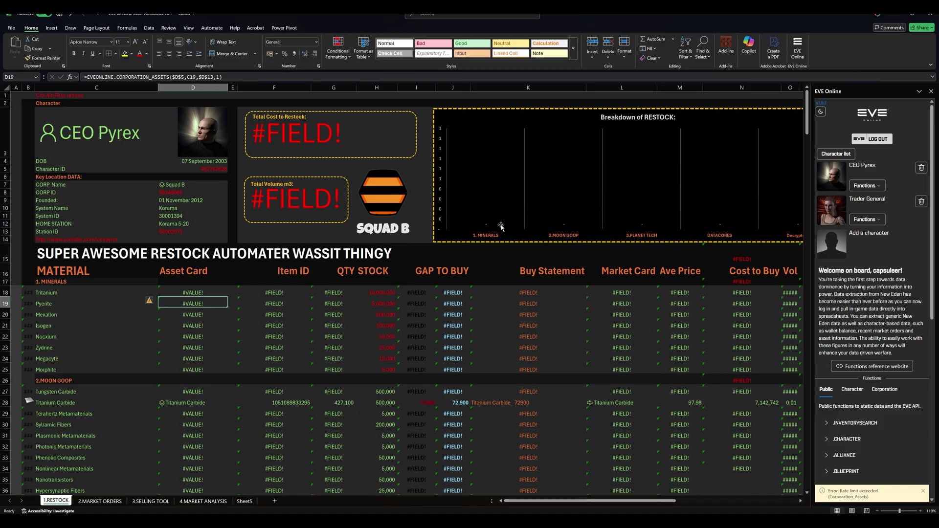
click(100, 144)
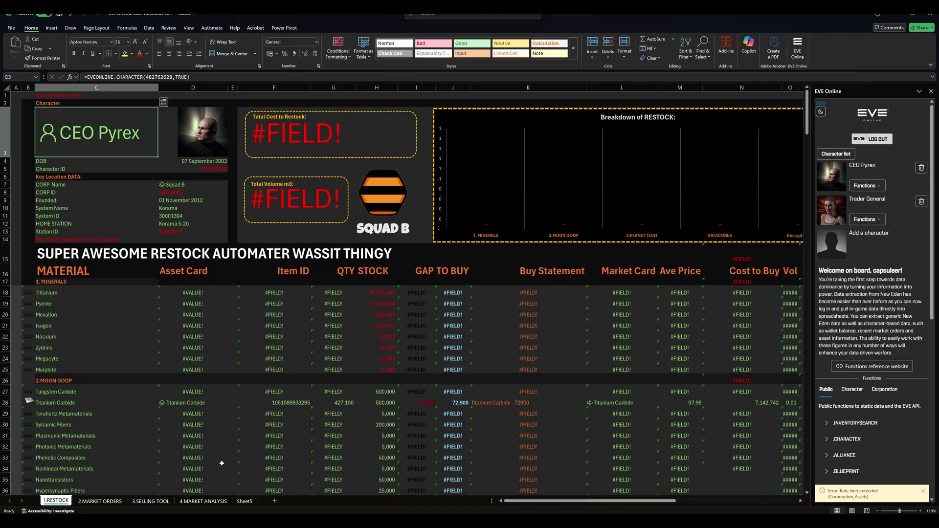
click(218, 501)
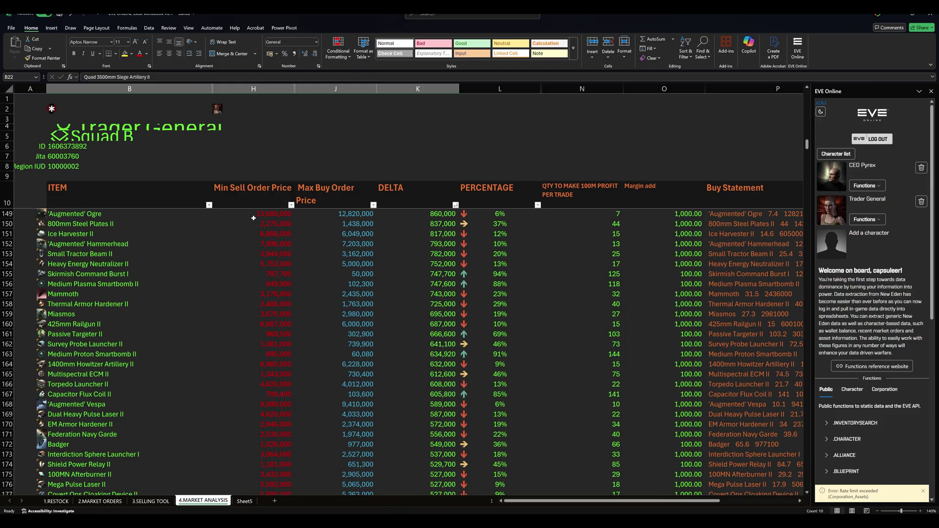
click(157, 224)
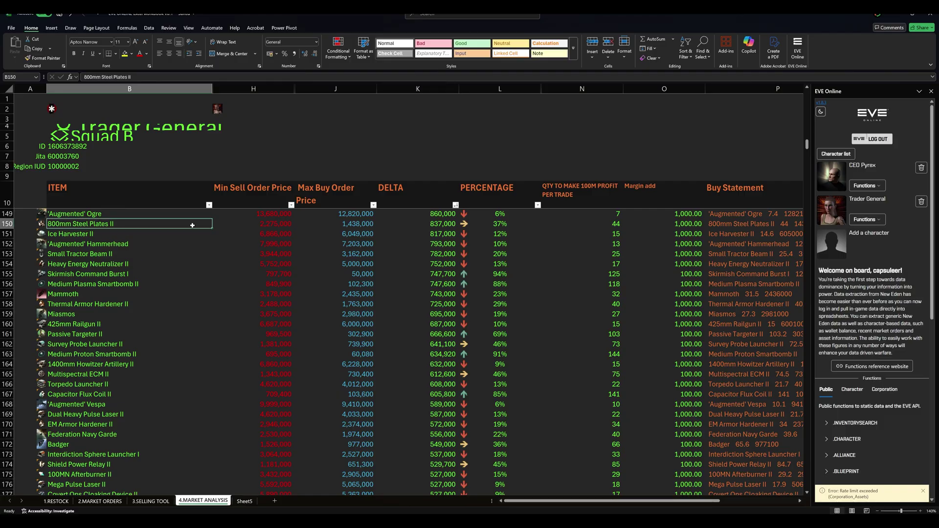
drag(266, 224, 430, 224)
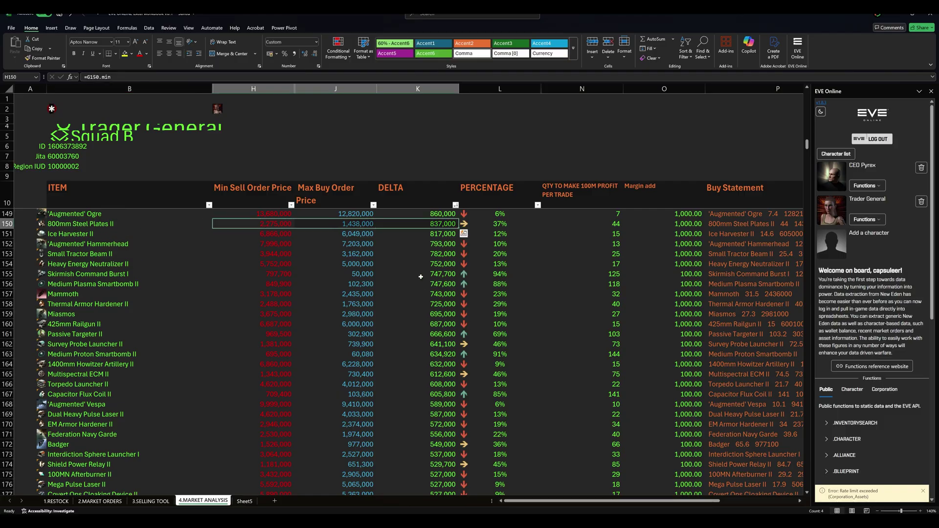